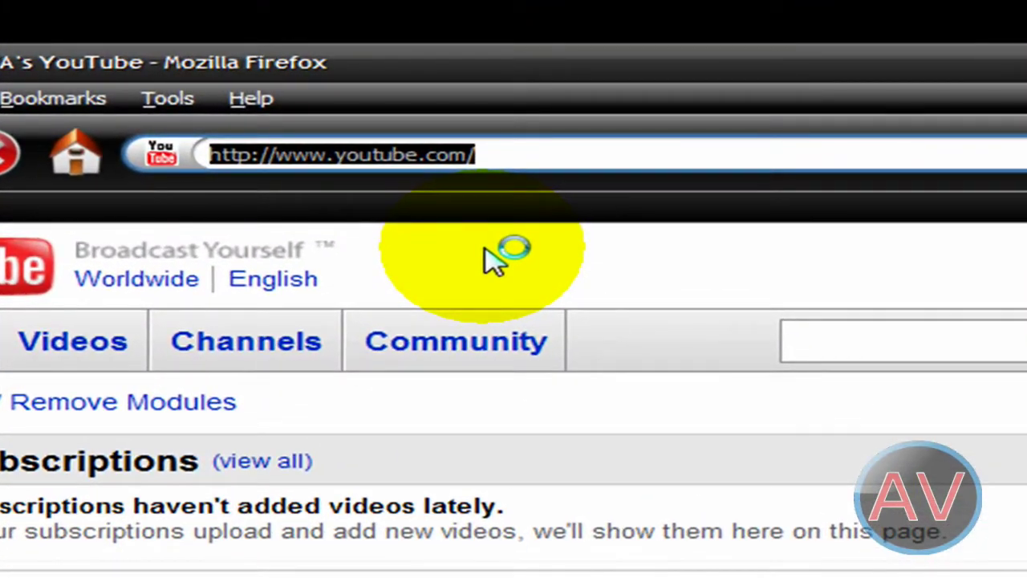
Open wix.com and go to its Create page of website designs.
{"action": "type", "text": "wix.c"}
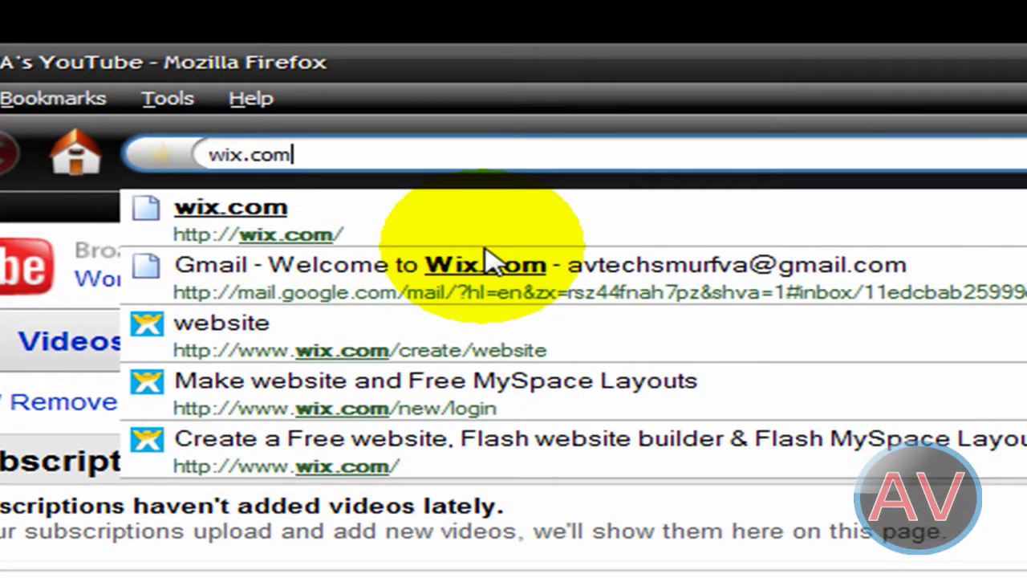
{"action": "type", "text": "om"}
{"action": "key", "text": "Return"}
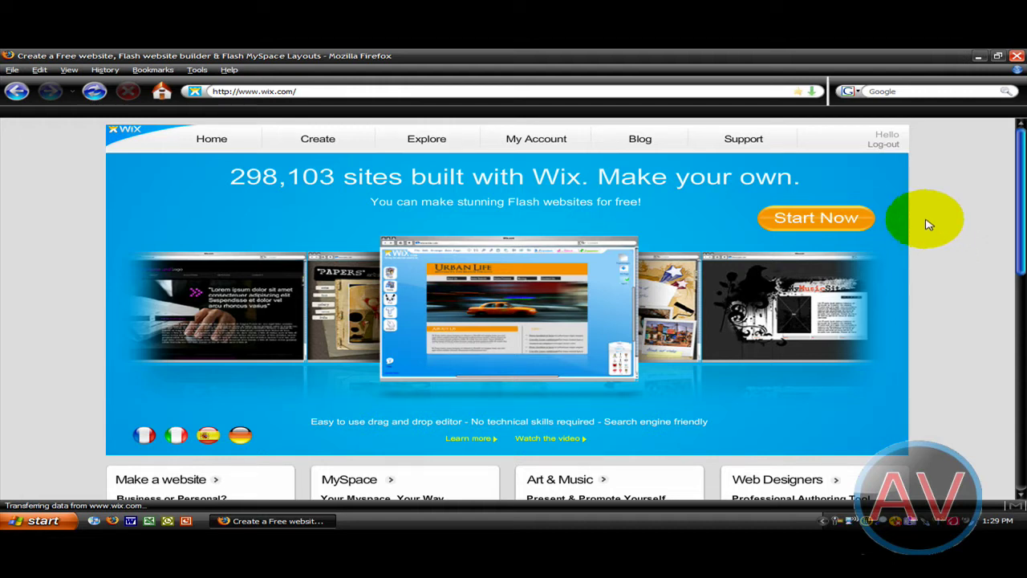
{"action": "left_click", "coordinate": [829, 219]}
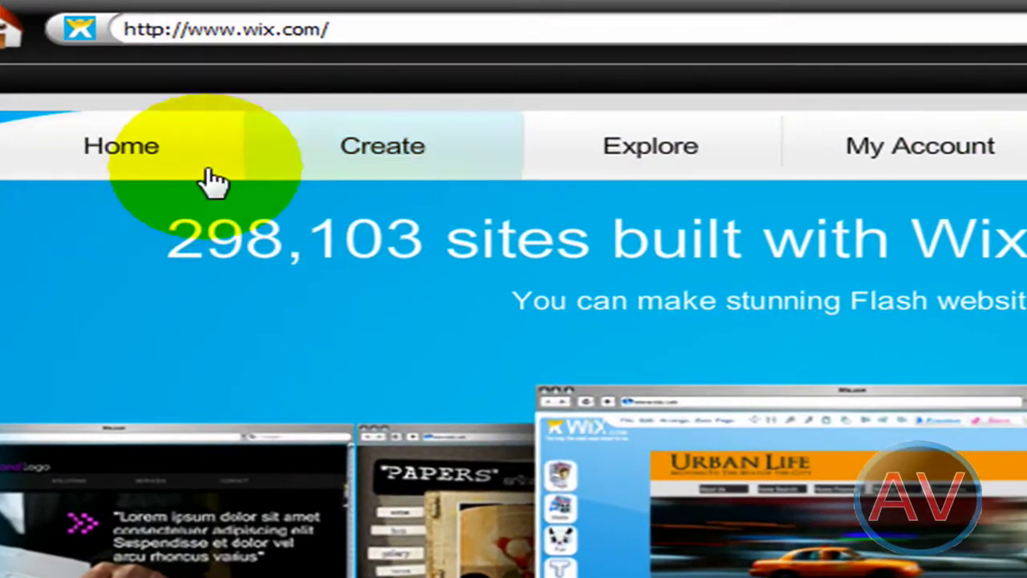
{"action": "left_click", "coordinate": [383, 149]}
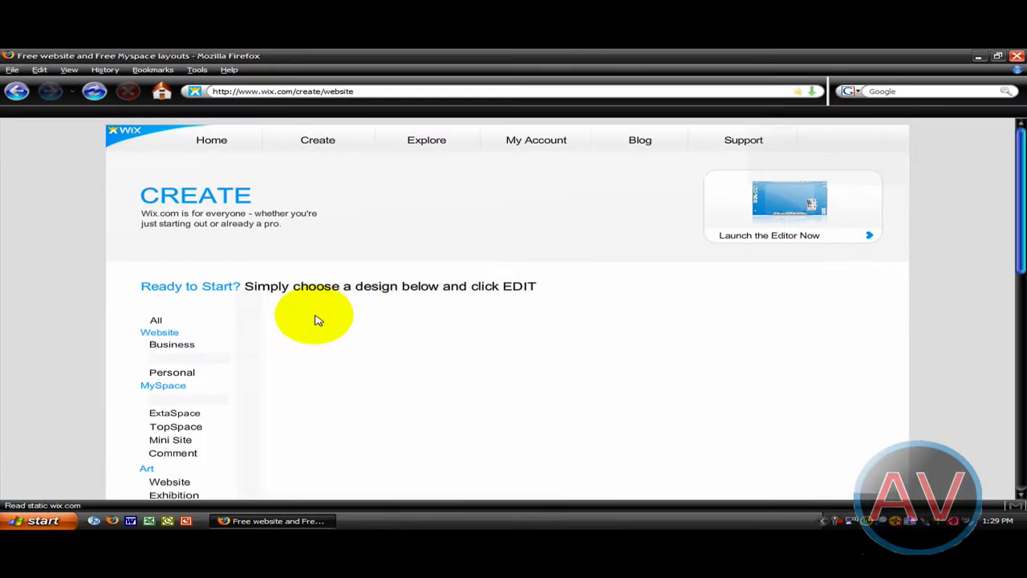
Show the Art website designs and switch the design list to the Business website category.
{"action": "scroll", "coordinate": [317, 319], "scroll_direction": "down", "scroll_amount": 3}
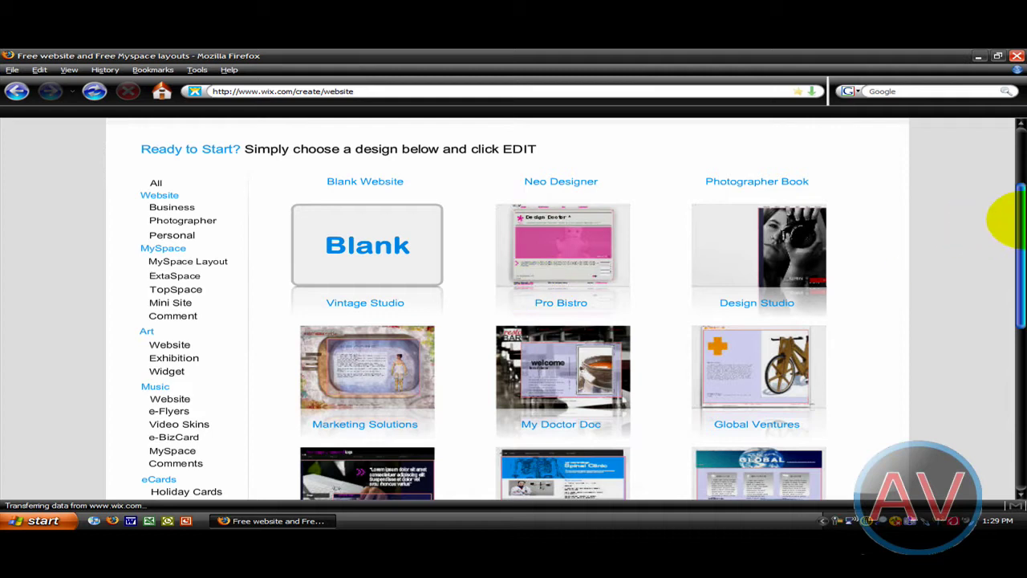
{"action": "scroll", "coordinate": [1022, 225], "scroll_direction": "down", "scroll_amount": 1}
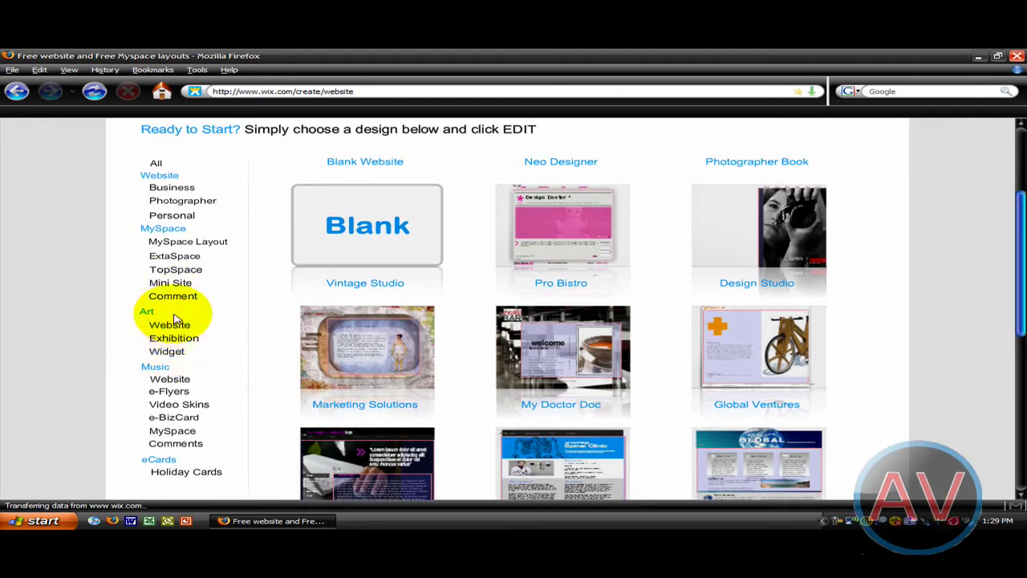
{"action": "left_click", "coordinate": [167, 326]}
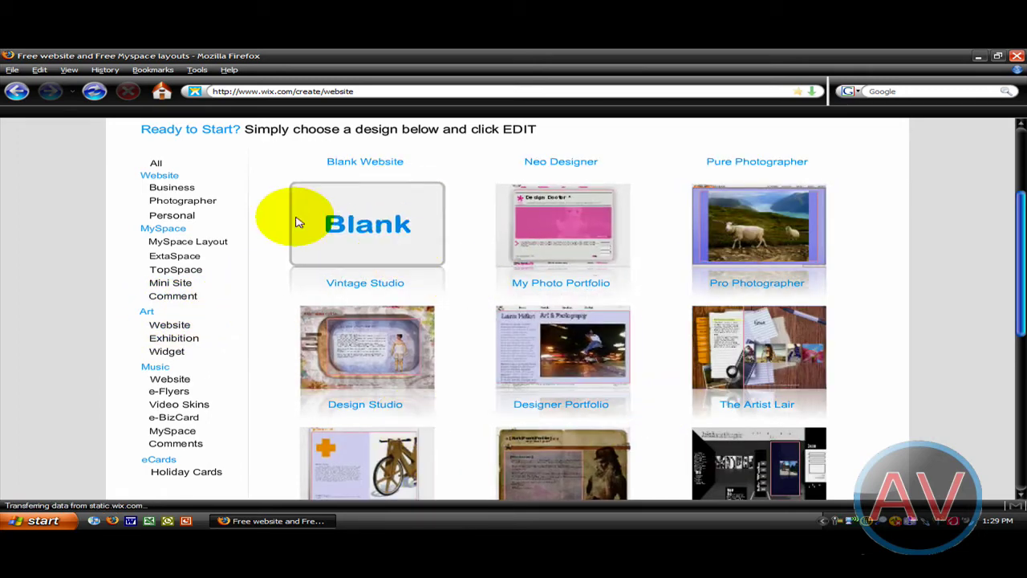
{"action": "left_click", "coordinate": [165, 188]}
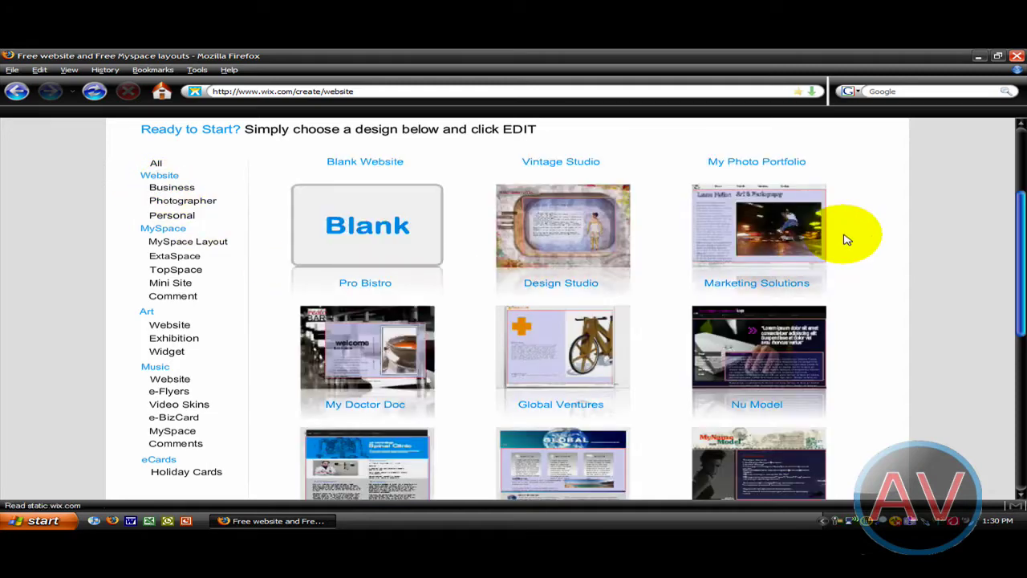
Find the Creative Solutions template on the second page of Business designs and open it for editing.
{"action": "left_click_drag", "start_coordinate": [1017, 222], "coordinate": [1017, 267]}
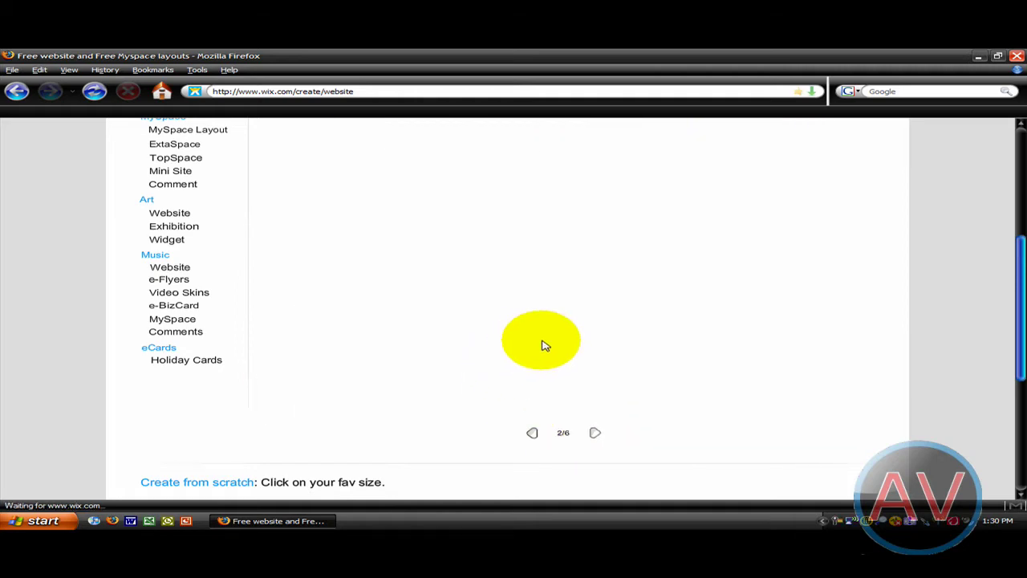
{"action": "scroll", "coordinate": [573, 344], "scroll_direction": "up", "scroll_amount": 2}
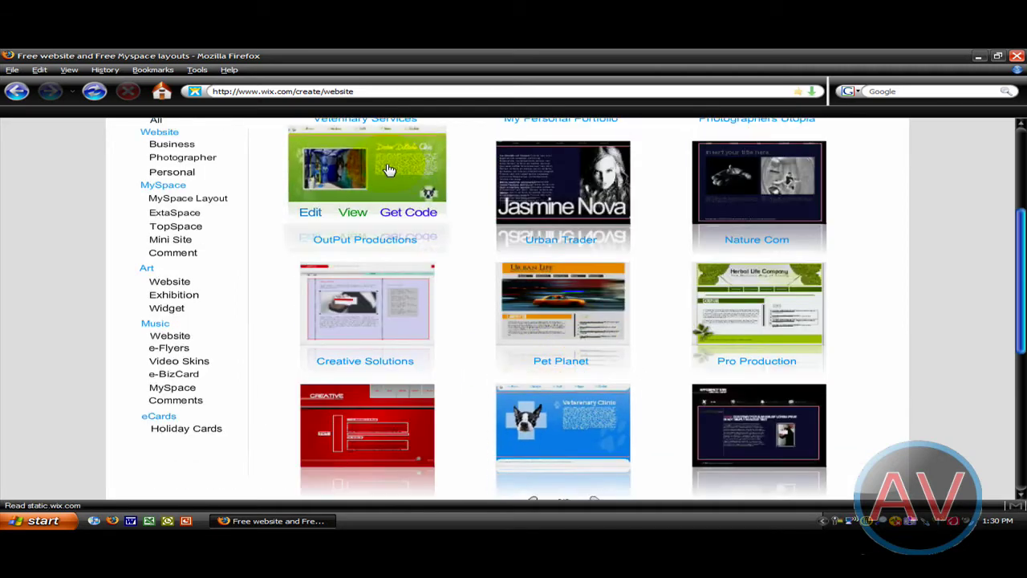
{"action": "scroll", "coordinate": [401, 241], "scroll_direction": "up", "scroll_amount": 1}
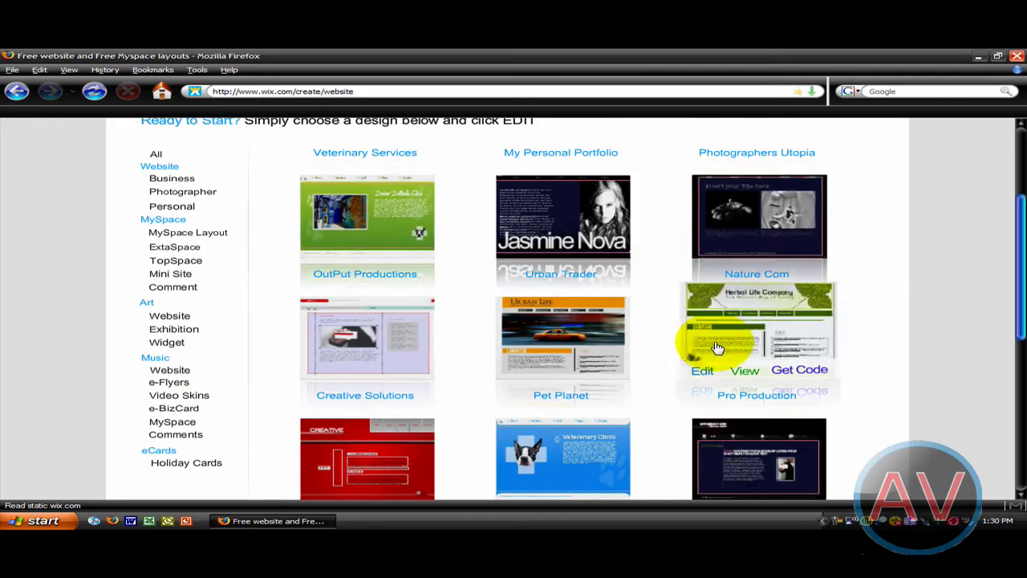
{"action": "scroll", "coordinate": [682, 345], "scroll_direction": "down", "scroll_amount": 3}
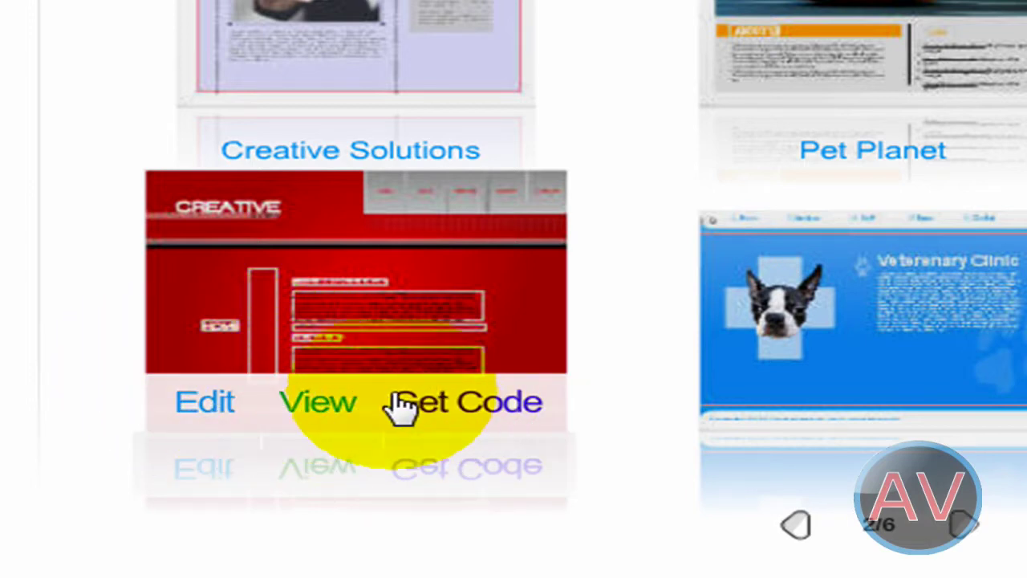
{"action": "left_click", "coordinate": [212, 406]}
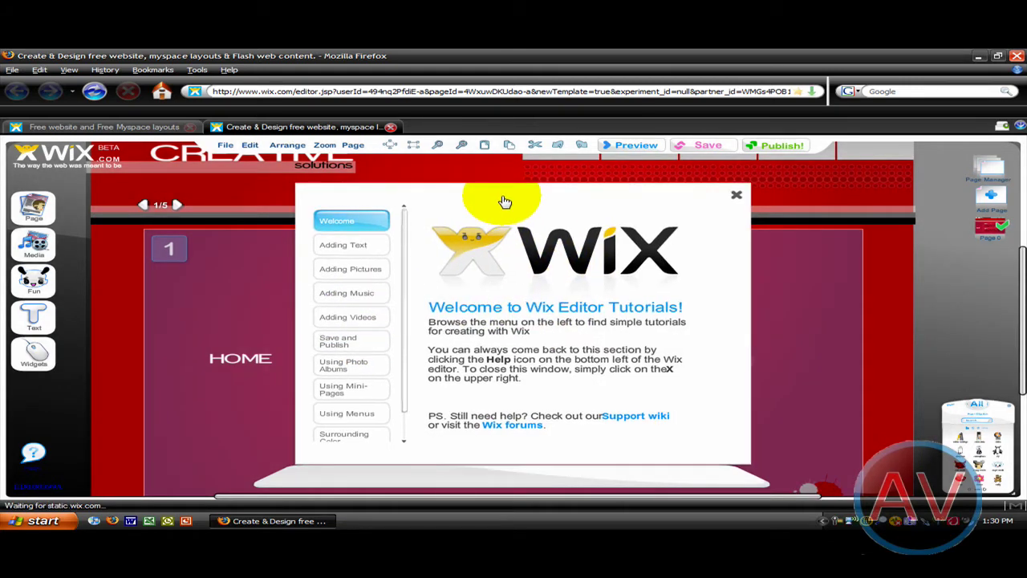
View the Adding Text and Adding Pictures tutorials and close the tutorial window.
{"action": "left_click", "coordinate": [340, 243]}
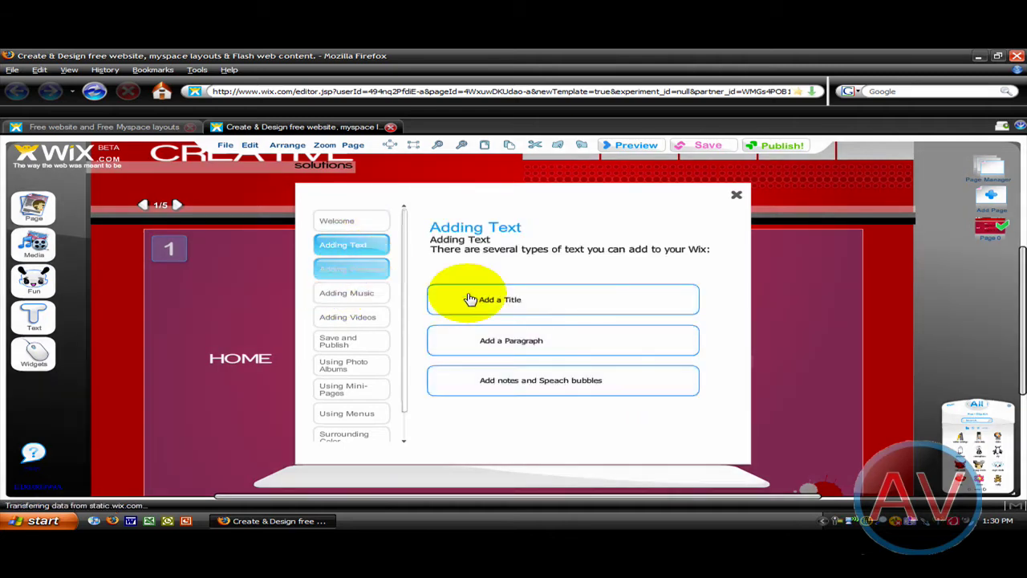
{"action": "left_click", "coordinate": [372, 270]}
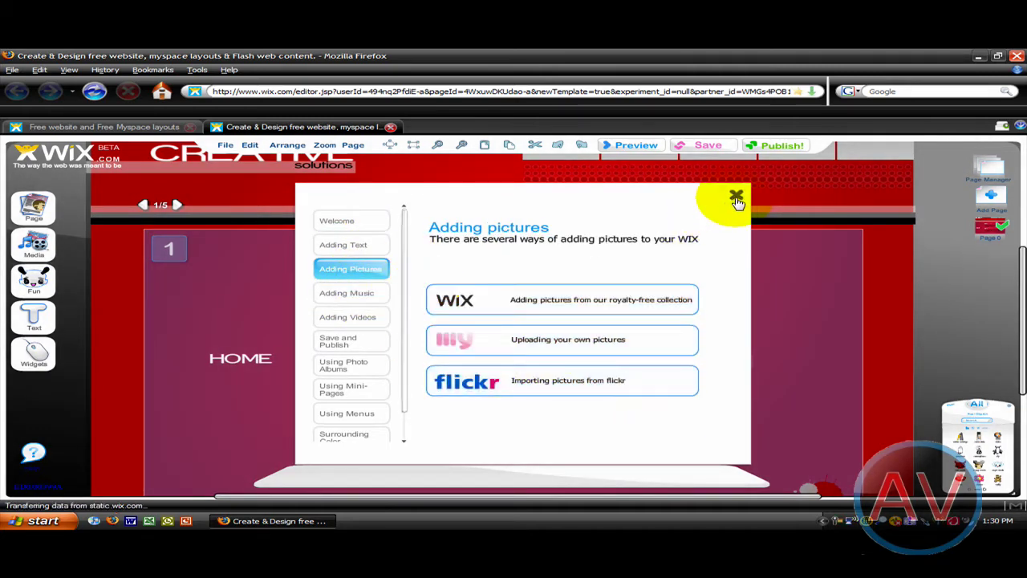
{"action": "left_click", "coordinate": [735, 197]}
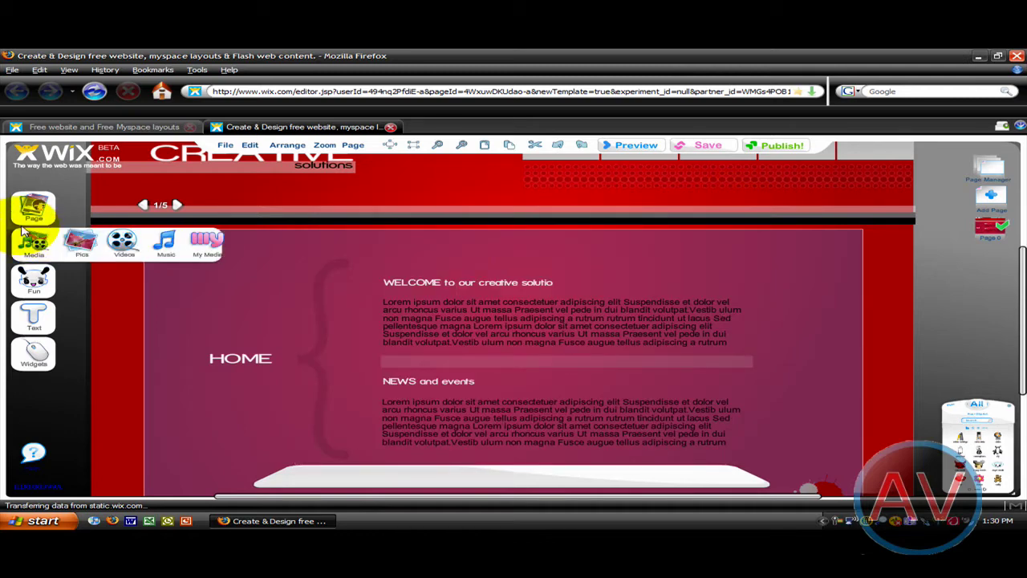
Examine the template's page layout and look through its five content slides, from Home to Contact.
{"action": "scroll", "coordinate": [608, 320], "scroll_direction": "down", "scroll_amount": 2}
{"action": "scroll", "coordinate": [608, 320], "scroll_direction": "down", "scroll_amount": 3}
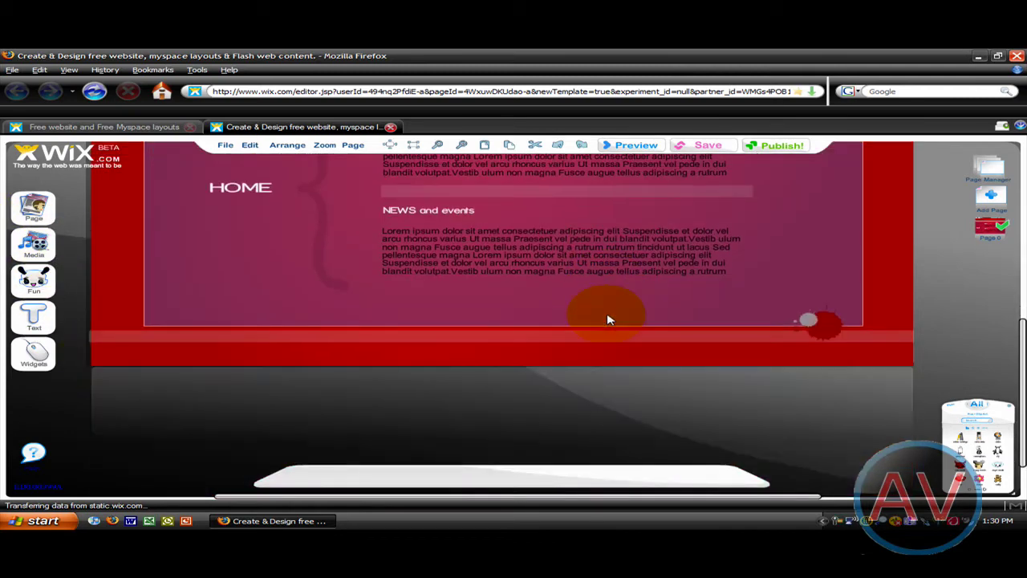
{"action": "scroll", "coordinate": [607, 316], "scroll_direction": "up", "scroll_amount": 8}
{"action": "scroll", "coordinate": [223, 271], "scroll_direction": "down", "scroll_amount": 2}
{"action": "scroll", "coordinate": [222, 268], "scroll_direction": "up", "scroll_amount": 2}
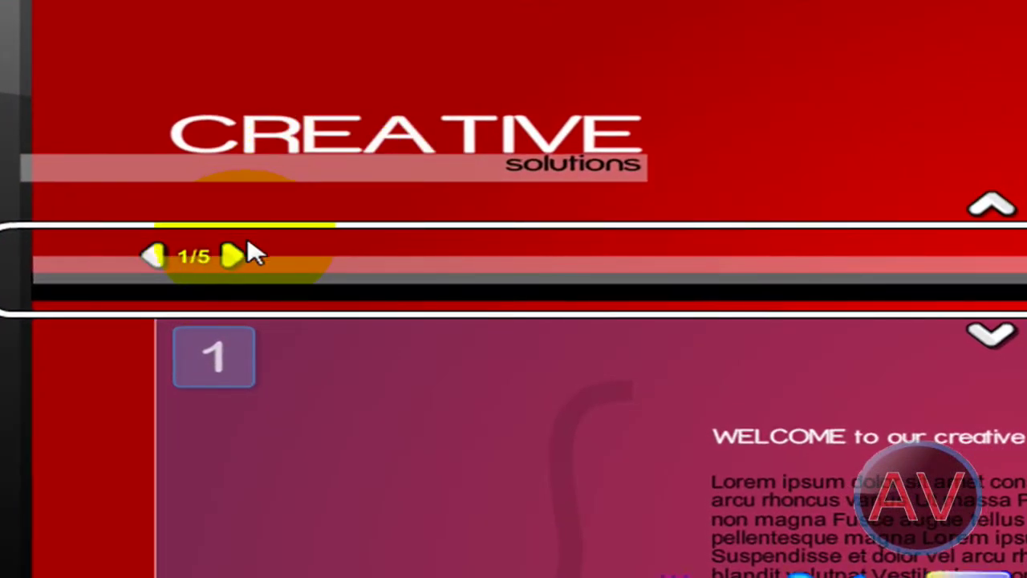
{"action": "left_click", "coordinate": [231, 255]}
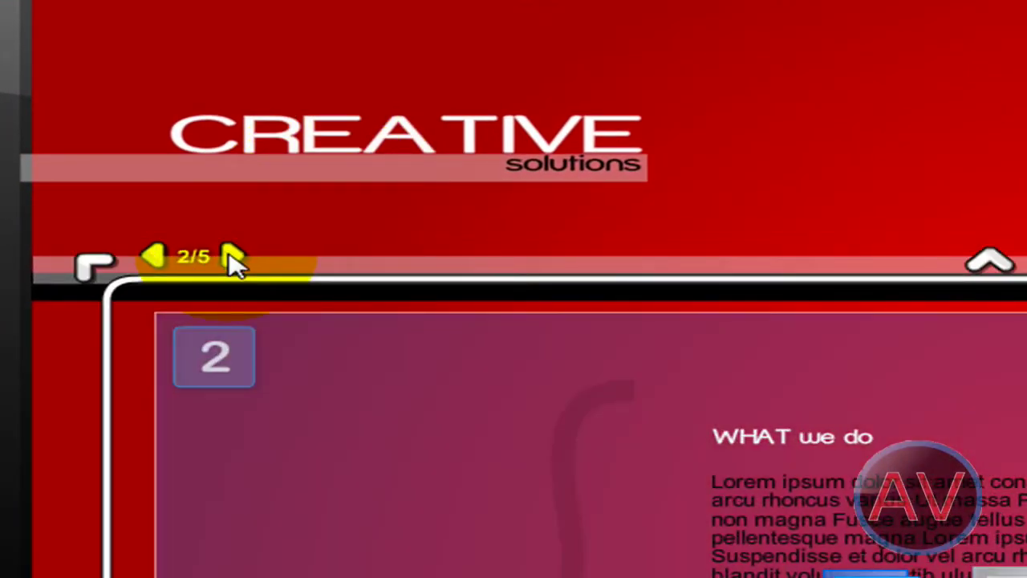
{"action": "left_click", "coordinate": [231, 257]}
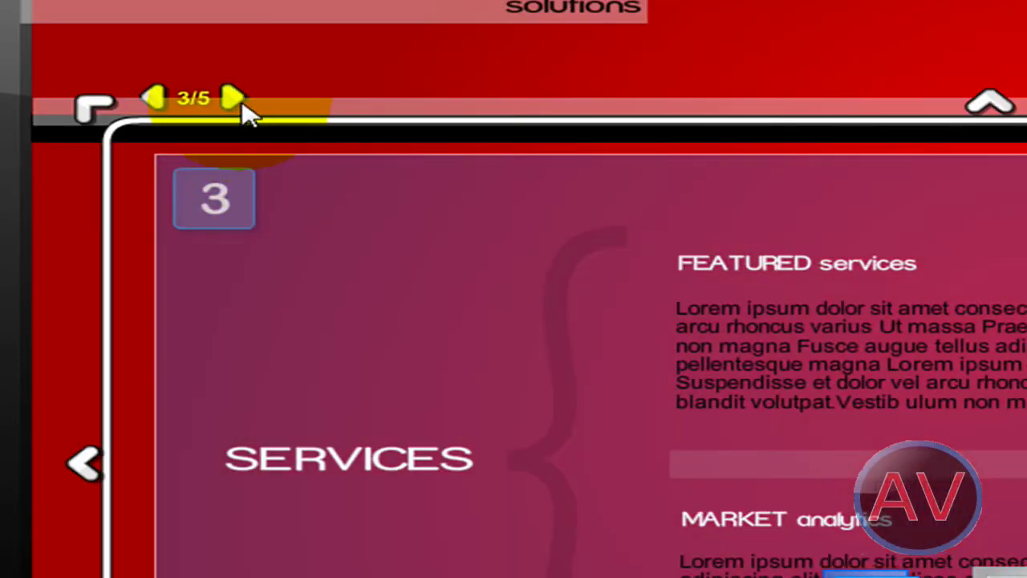
{"action": "left_click", "coordinate": [230, 97]}
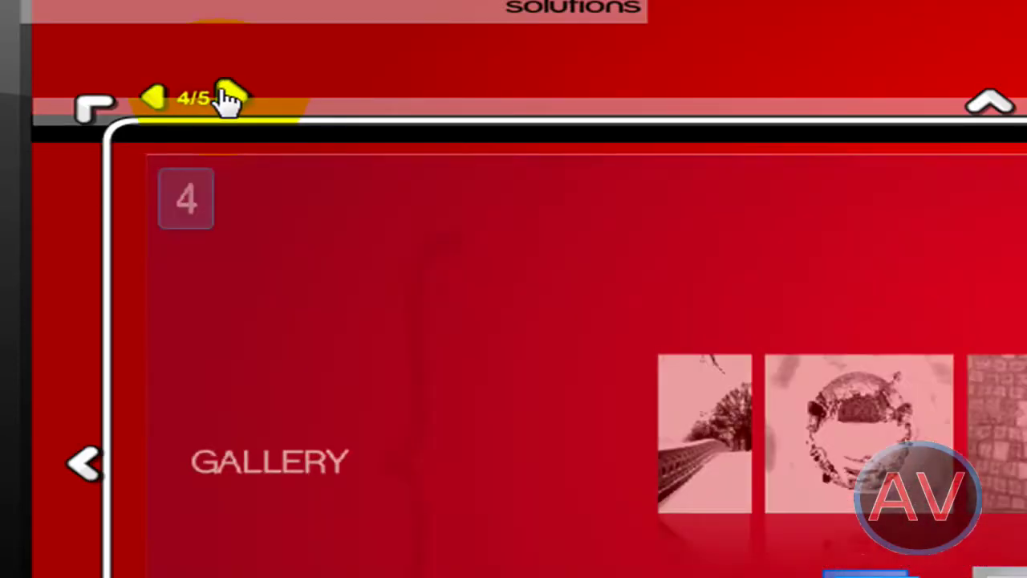
{"action": "left_click", "coordinate": [230, 97]}
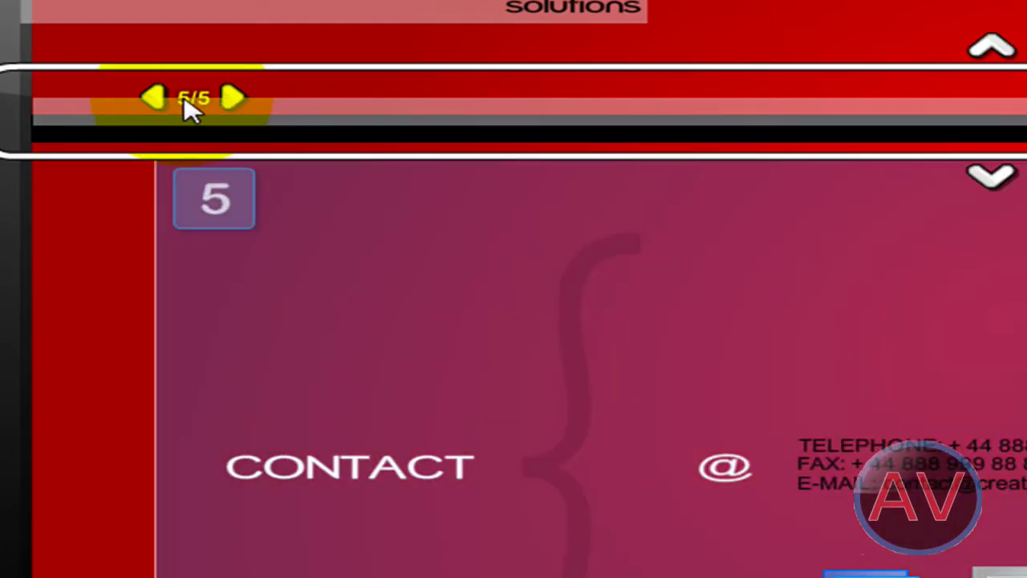
{"action": "left_click", "coordinate": [170, 104]}
{"action": "left_click", "coordinate": [170, 104]}
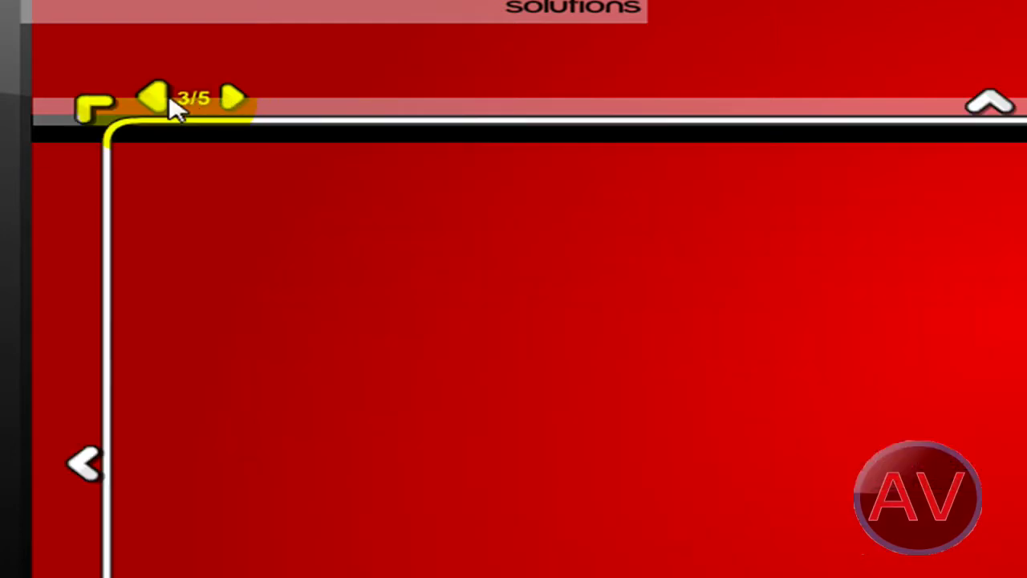
{"action": "left_click", "coordinate": [234, 100]}
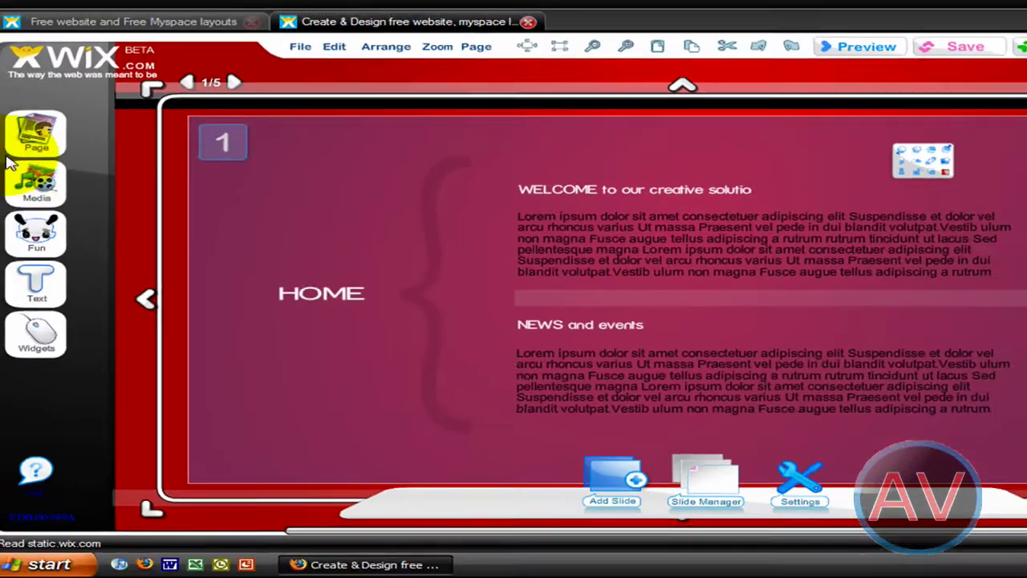
{"action": "left_click", "coordinate": [44, 136]}
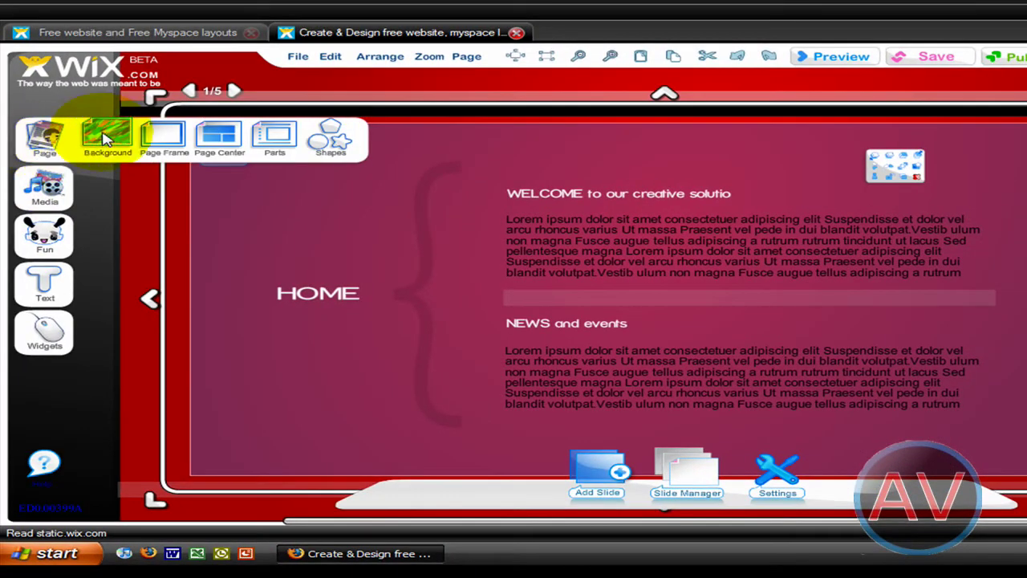
{"action": "left_click", "coordinate": [46, 184]}
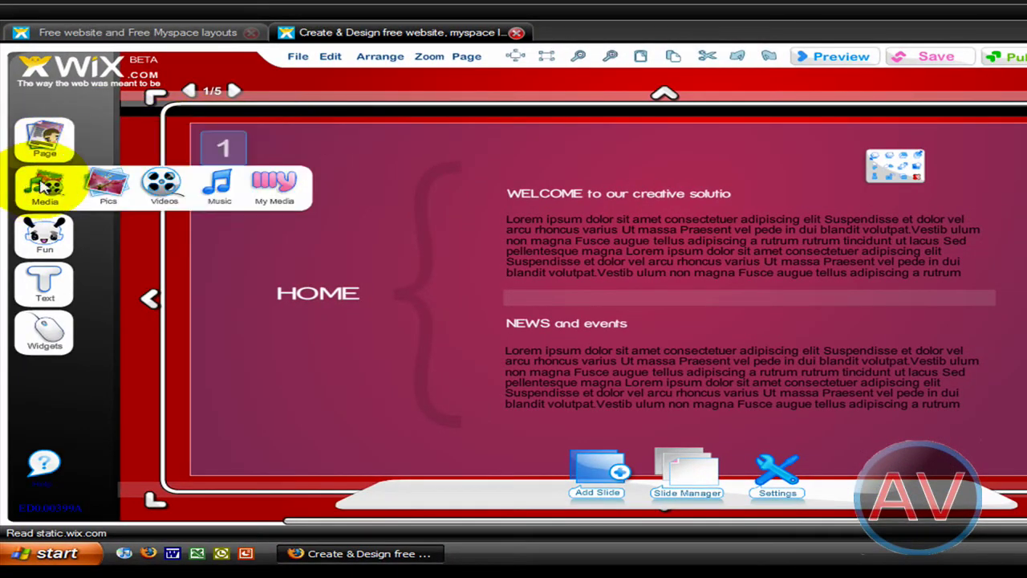
Replace the welcome heading on the Home slide with "Welcome to avtechsmurfva's page".
{"action": "left_click", "coordinate": [560, 202]}
{"action": "left_click", "coordinate": [620, 193]}
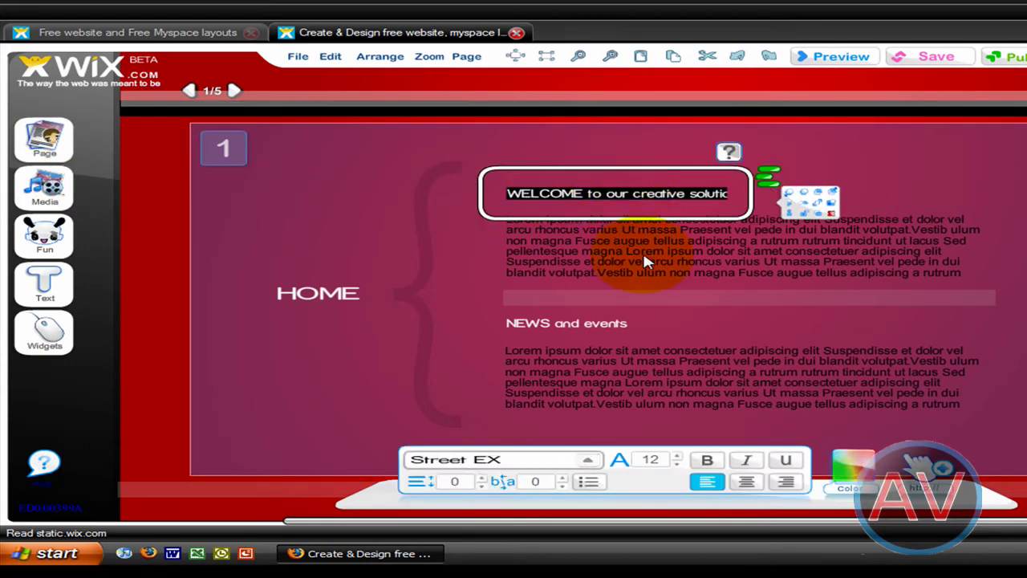
{"action": "type", "text": "Welcome"}
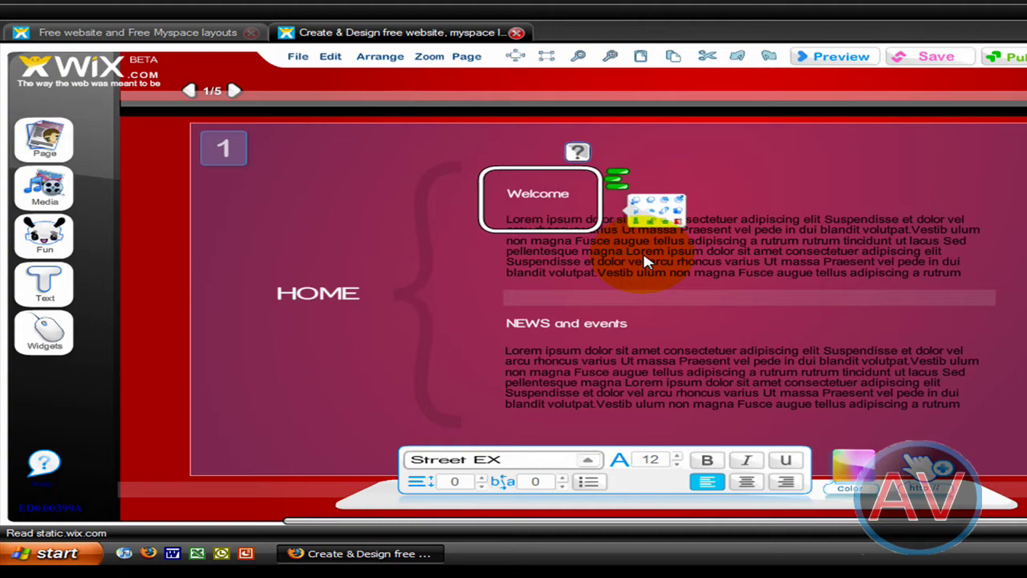
{"action": "type", "text": " to d"}
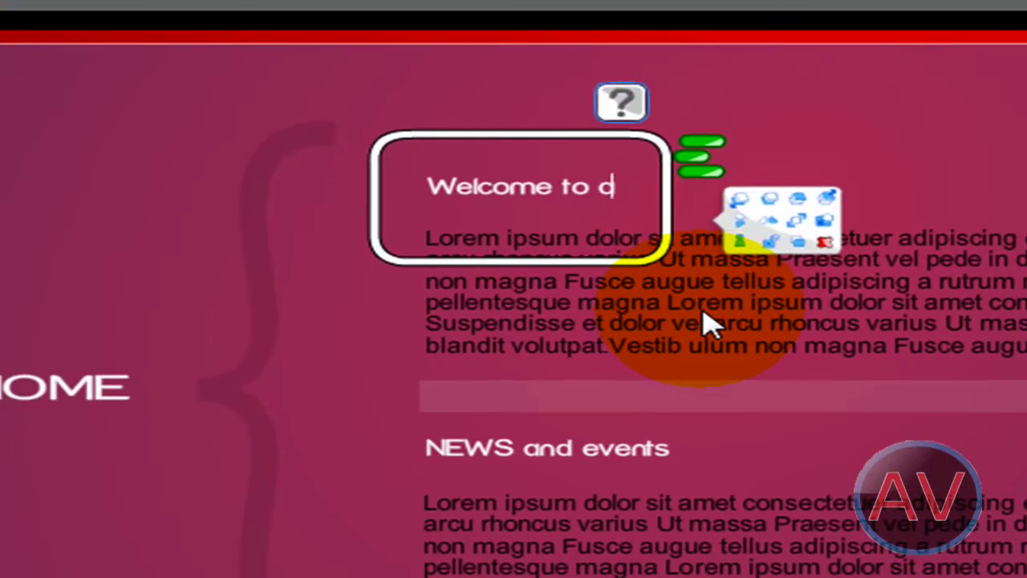
{"action": "type", "text": "vtechsmurf"}
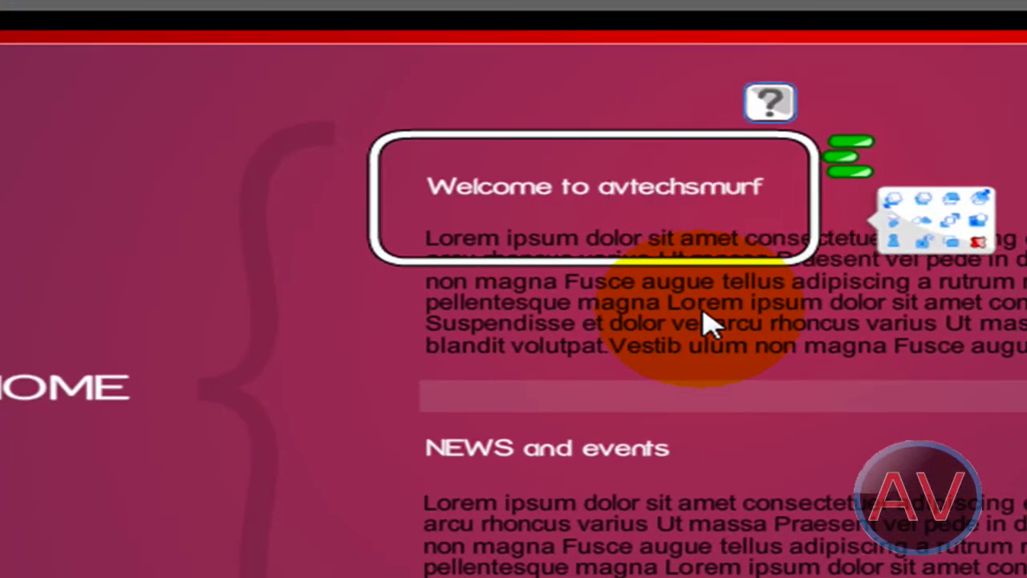
{"action": "type", "text": "va"}
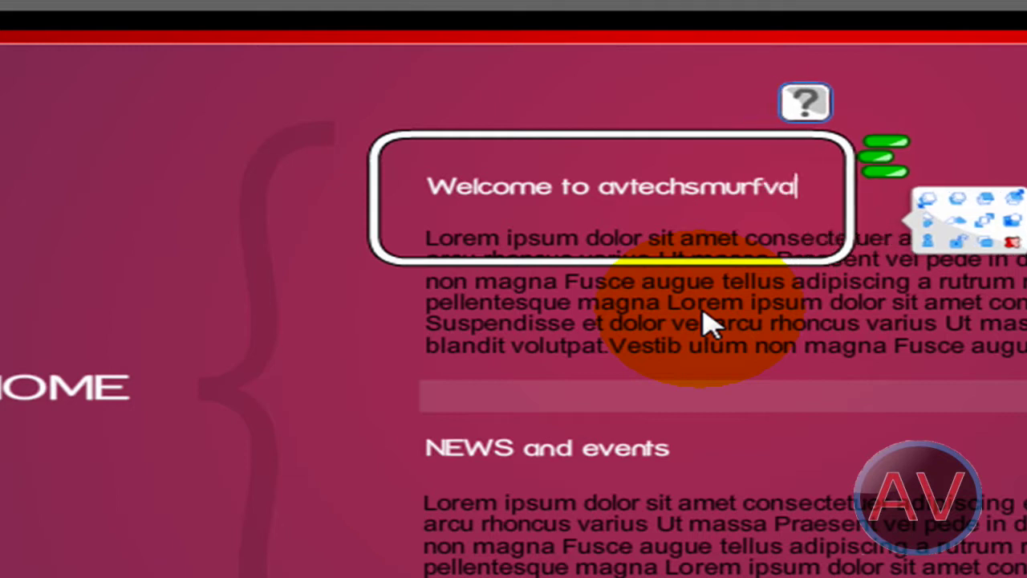
{"action": "type", "text": "'s page"}
Replace the paragraph under the welcome heading with "asdkljflkjsadlkfjlsadkjflsdj check out my new website!!!".
{"action": "left_click", "coordinate": [706, 325]}
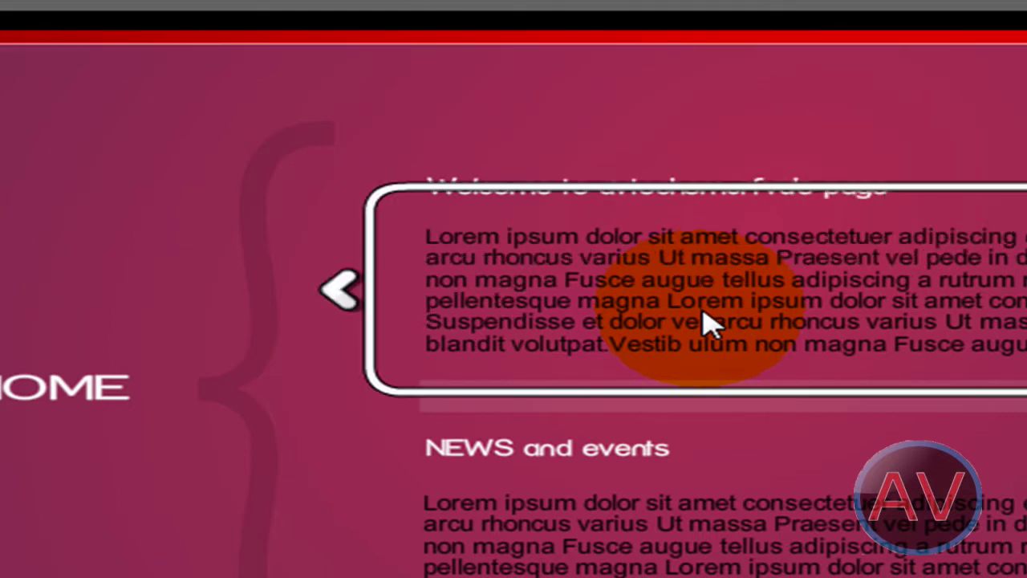
{"action": "double_click", "coordinate": [779, 260]}
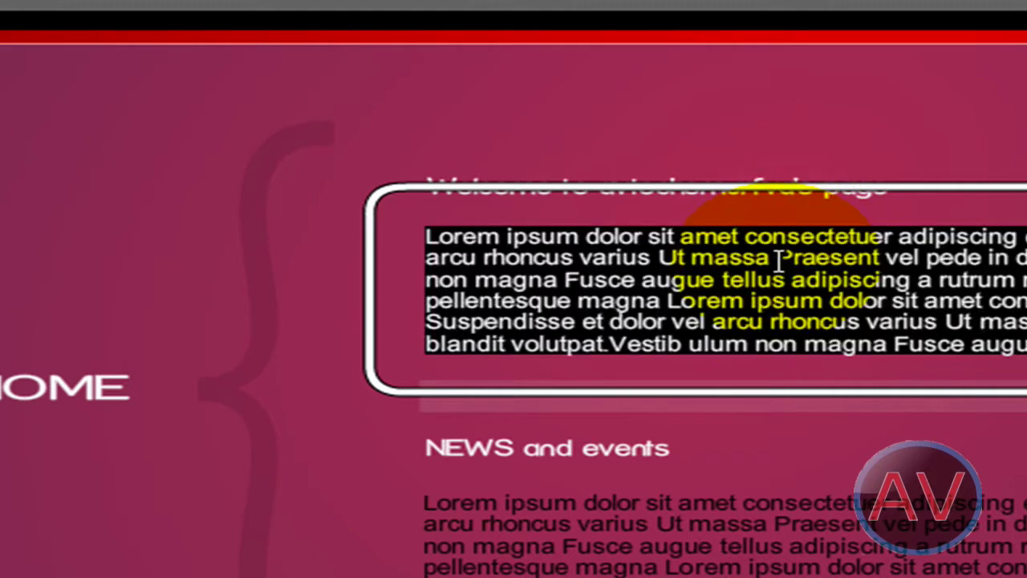
{"action": "type", "text": "a"}
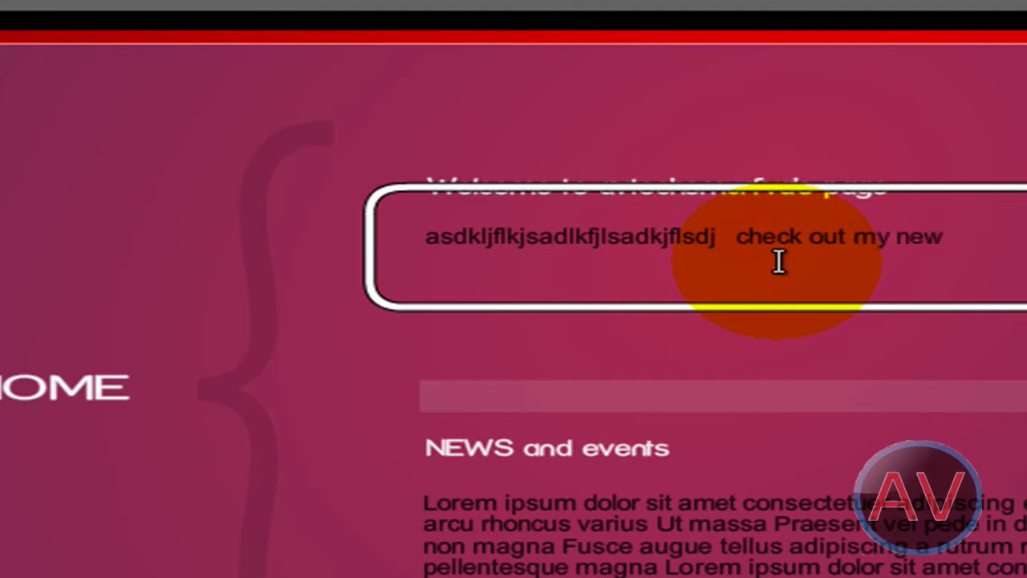
{"action": "type", "text": "bsite!!!"}
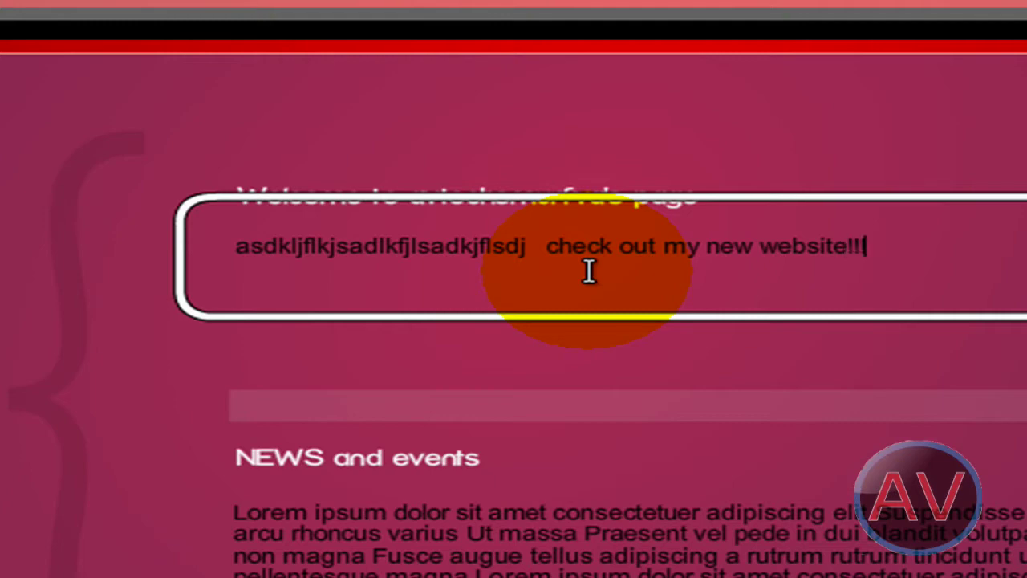
Replace the paragraph under NEWS and events on the Home slide with "I make youtube videos for you!!".
{"action": "left_click", "coordinate": [507, 574]}
{"action": "left_click", "coordinate": [506, 575]}
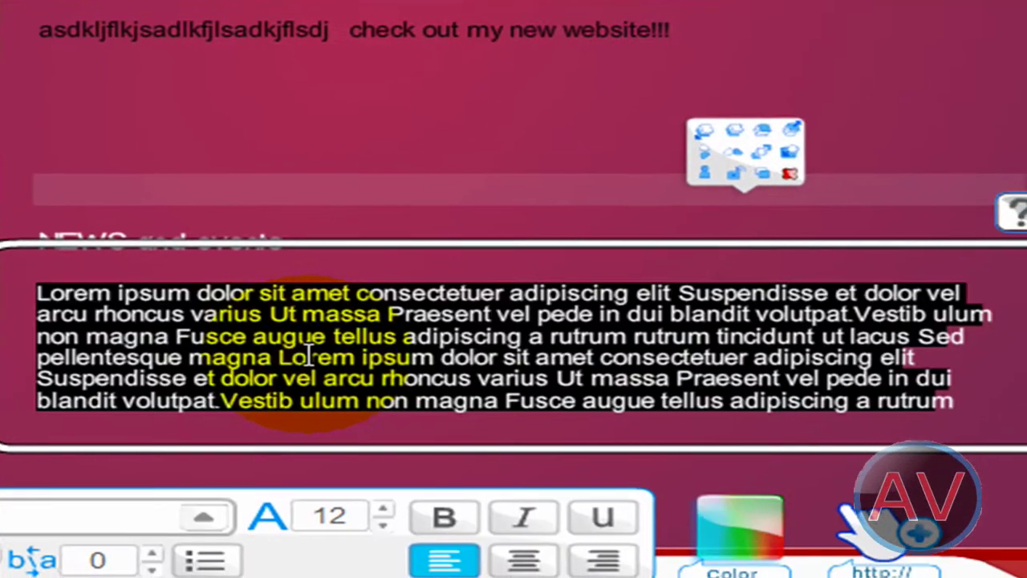
{"action": "type", "text": "I make youtube videos for you!!"}
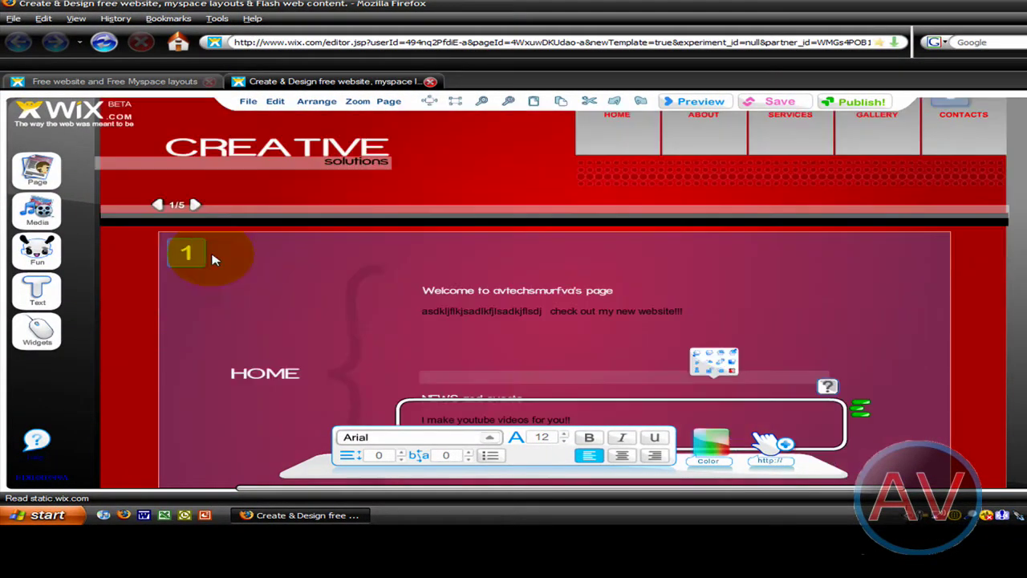
Upload the YouTube background picture from the My Pictures folder to the personal picture library.
{"action": "mouse_move", "coordinate": [16, 207]}
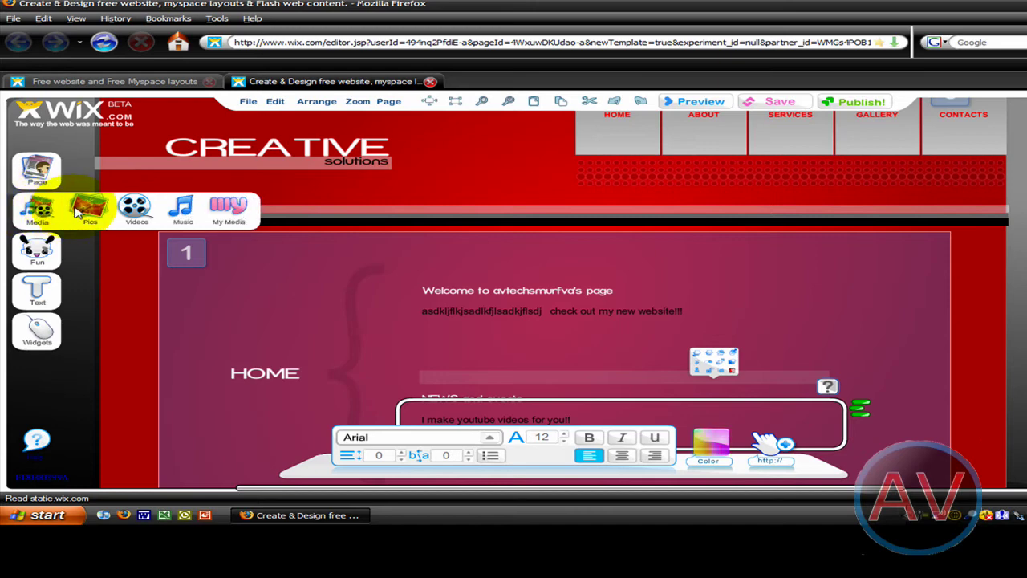
{"action": "left_click", "coordinate": [109, 210]}
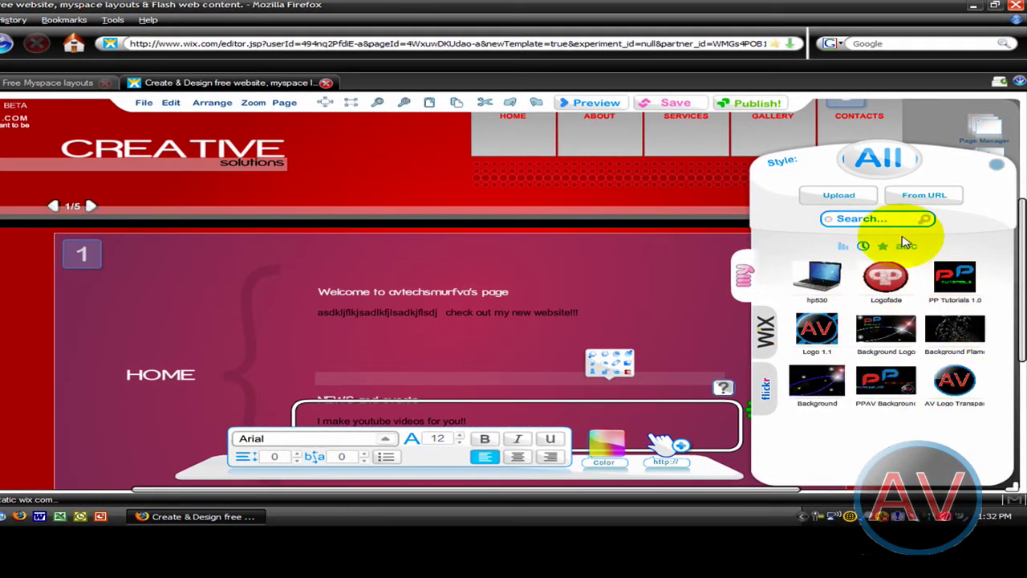
{"action": "left_click", "coordinate": [849, 200]}
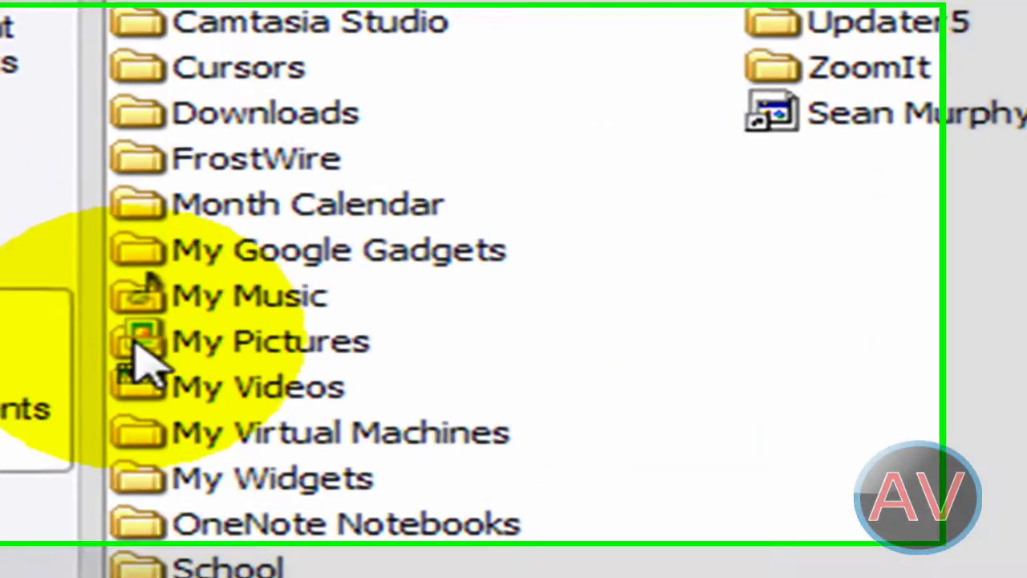
{"action": "double_click", "coordinate": [2, 167]}
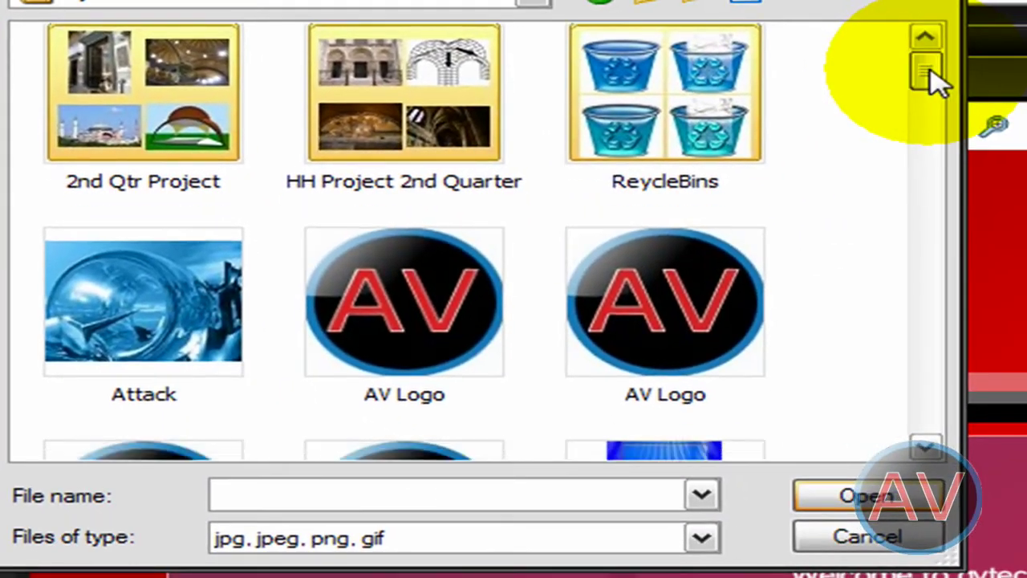
{"action": "left_click_drag", "start_coordinate": [924, 68], "coordinate": [892, 409]}
{"action": "double_click", "coordinate": [700, 171]}
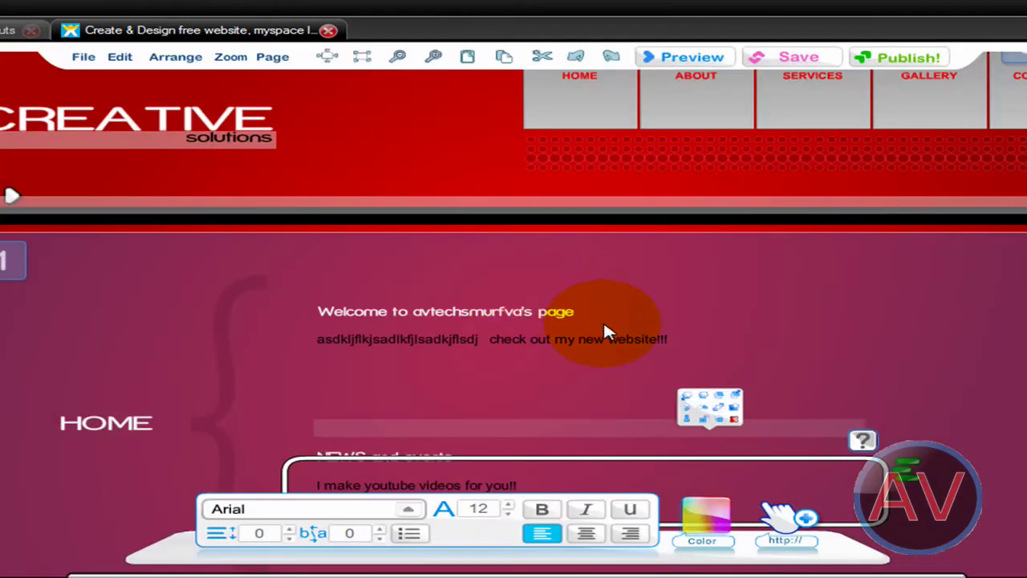
{"action": "scroll", "coordinate": [925, 367], "scroll_direction": "down", "scroll_amount": 2}
{"action": "scroll", "coordinate": [967, 337], "scroll_direction": "up", "scroll_amount": 1}
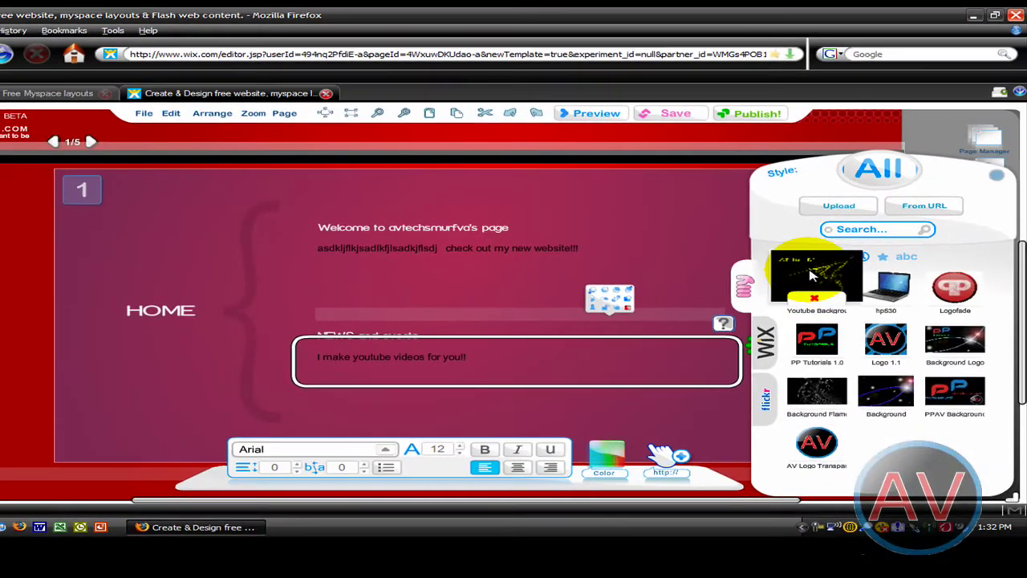
Add the uploaded YouTube background picture to the page and place it in the Home slide's upper-right corner.
{"action": "left_click", "coordinate": [812, 275]}
{"action": "left_click", "coordinate": [88, 211]}
{"action": "scroll", "coordinate": [97, 184], "scroll_direction": "up", "scroll_amount": 2}
{"action": "left_click_drag", "start_coordinate": [108, 219], "coordinate": [709, 370]}
{"action": "scroll", "coordinate": [709, 371], "scroll_direction": "down", "scroll_amount": 3}
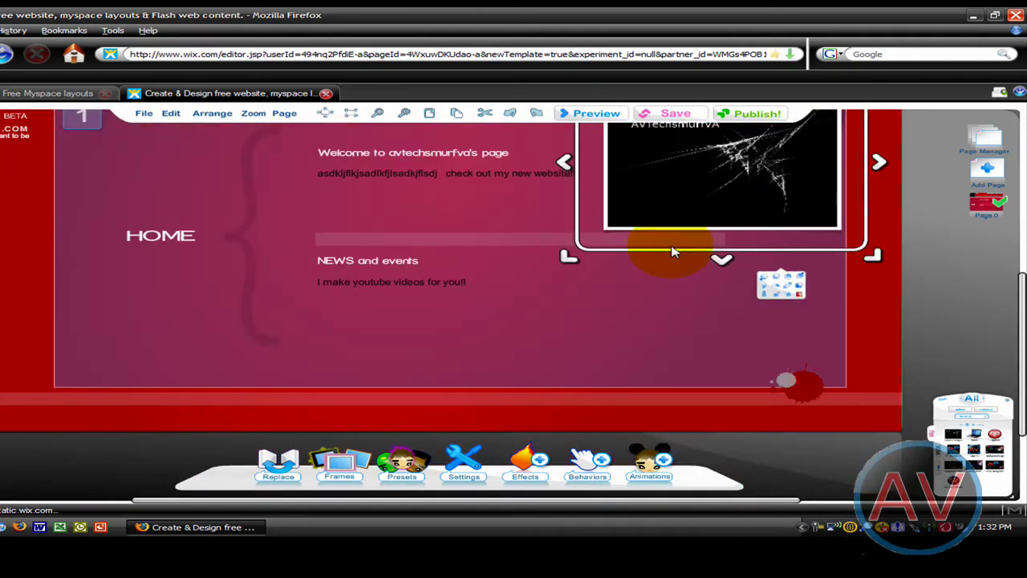
{"action": "scroll", "coordinate": [665, 241], "scroll_direction": "up", "scroll_amount": 1}
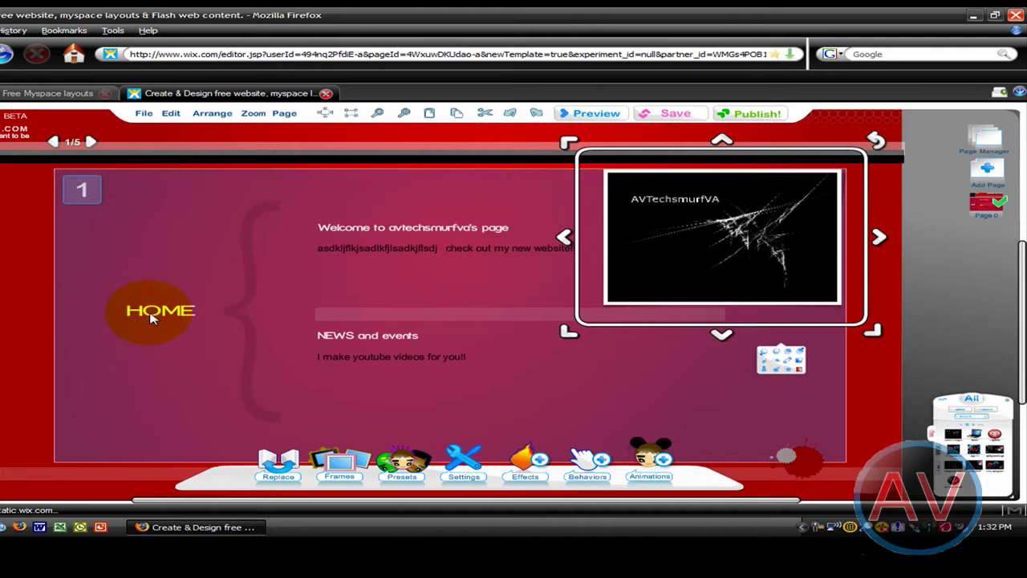
Replace the CREATIVE title in the page header with "AVTechsmurfVA".
{"action": "scroll", "coordinate": [97, 230], "scroll_direction": "up", "scroll_amount": 5}
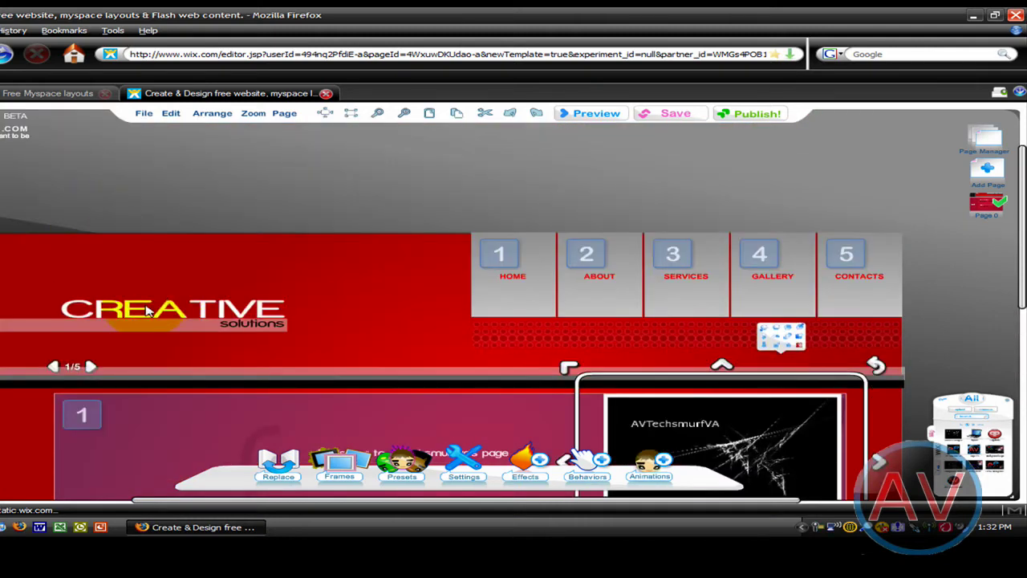
{"action": "left_click", "coordinate": [146, 311]}
{"action": "double_click", "coordinate": [256, 298]}
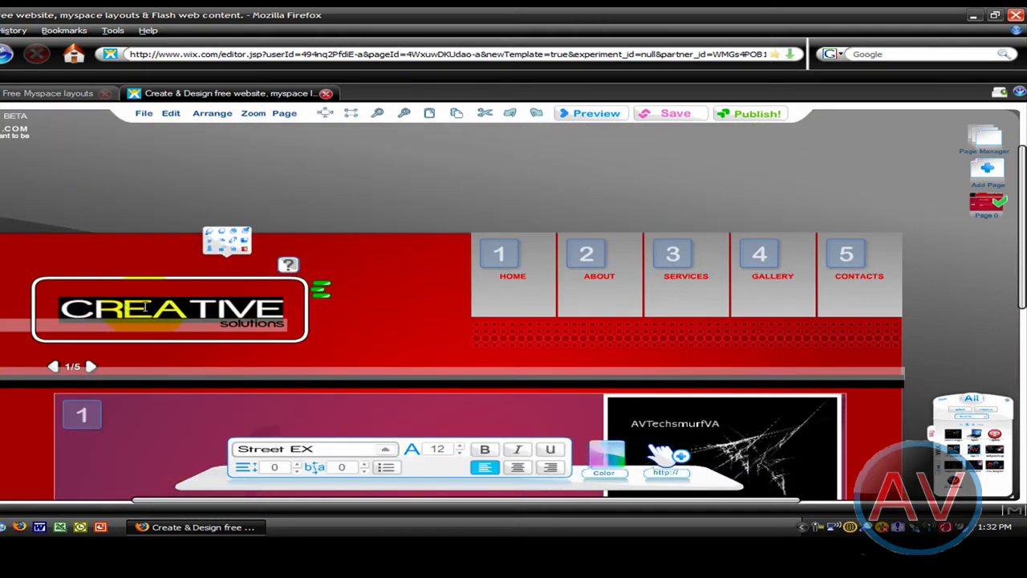
{"action": "type", "text": "AVTE"}
{"action": "key", "text": "BackSpace"}
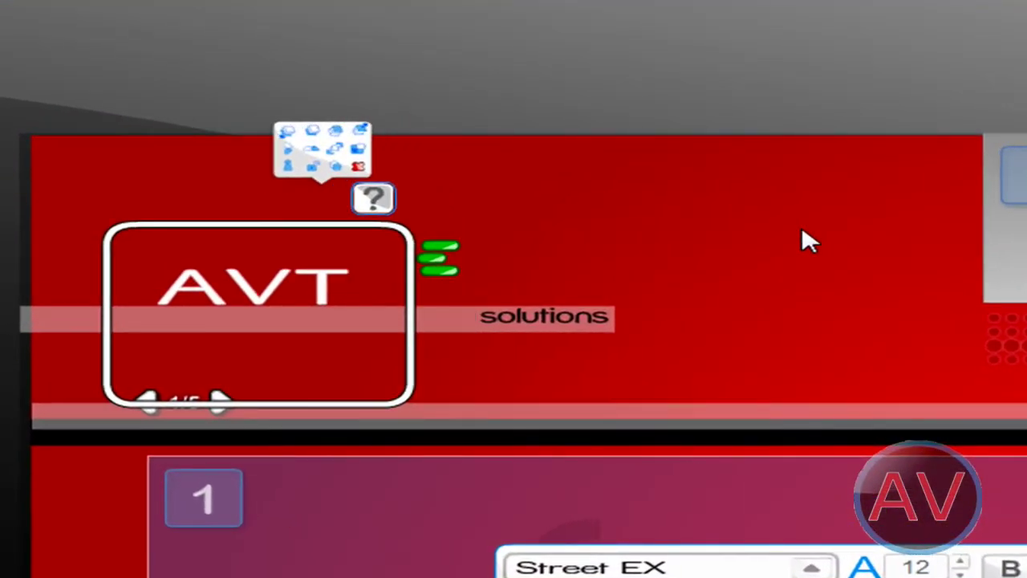
{"action": "type", "text": "ux"}
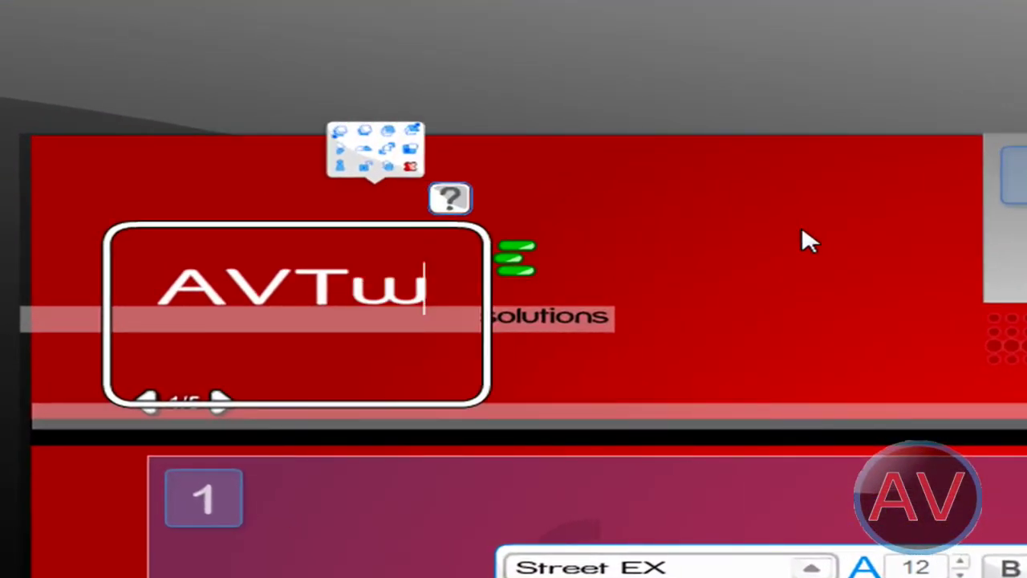
{"action": "key", "text": "BackSpace"}
{"action": "key", "text": "BackSpace"}
{"action": "type", "text": "echsmurf"}
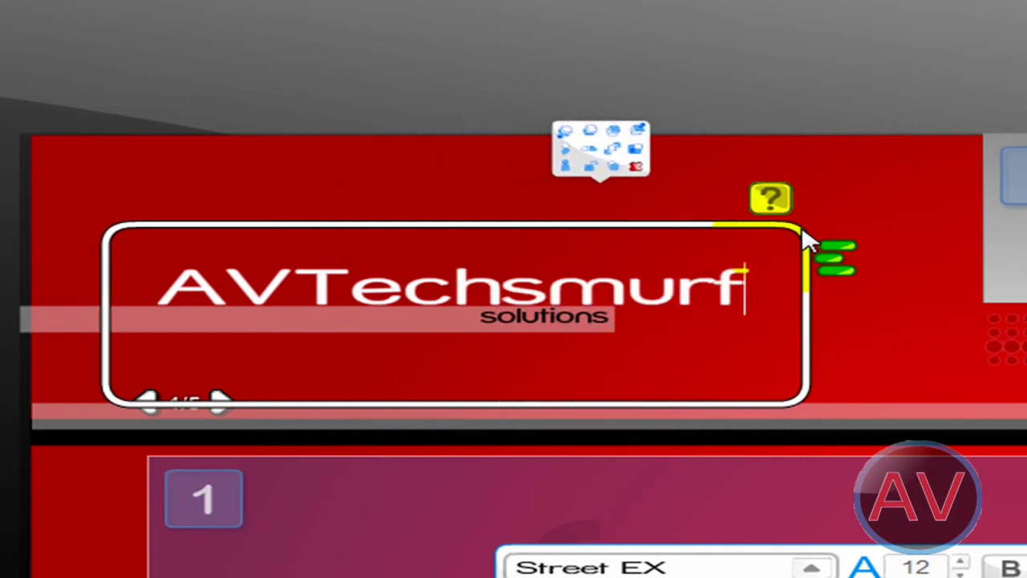
{"action": "type", "text": "VA"}
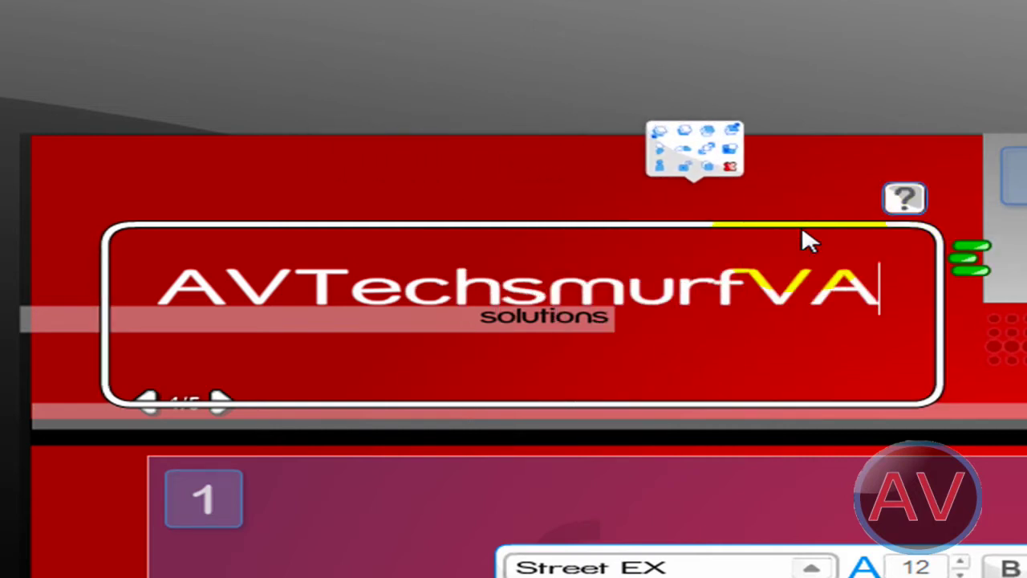
Replace the "solutions" tagline under the header title with "Here for you...here to help".
{"action": "left_click", "coordinate": [607, 325]}
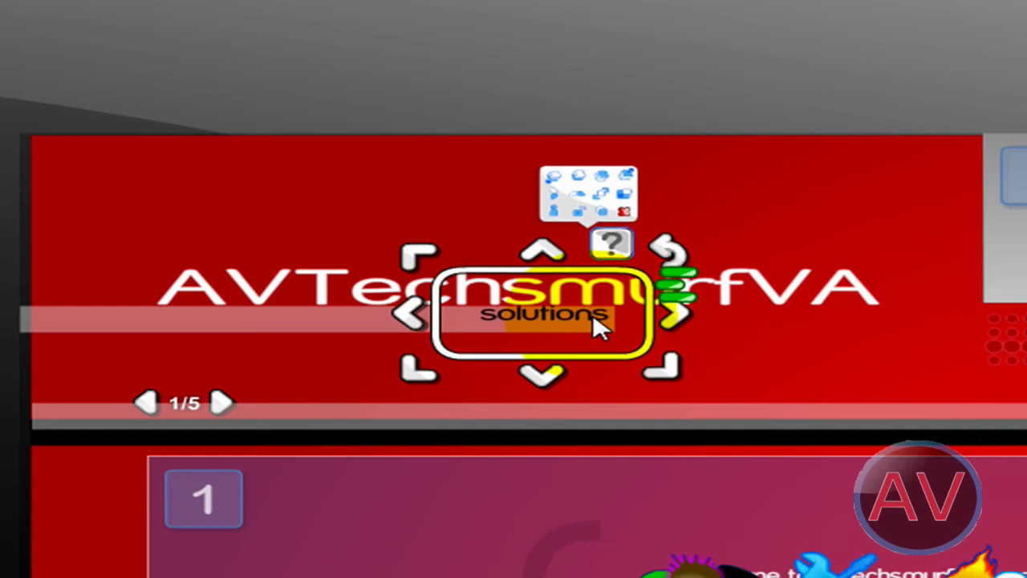
{"action": "double_click", "coordinate": [586, 316]}
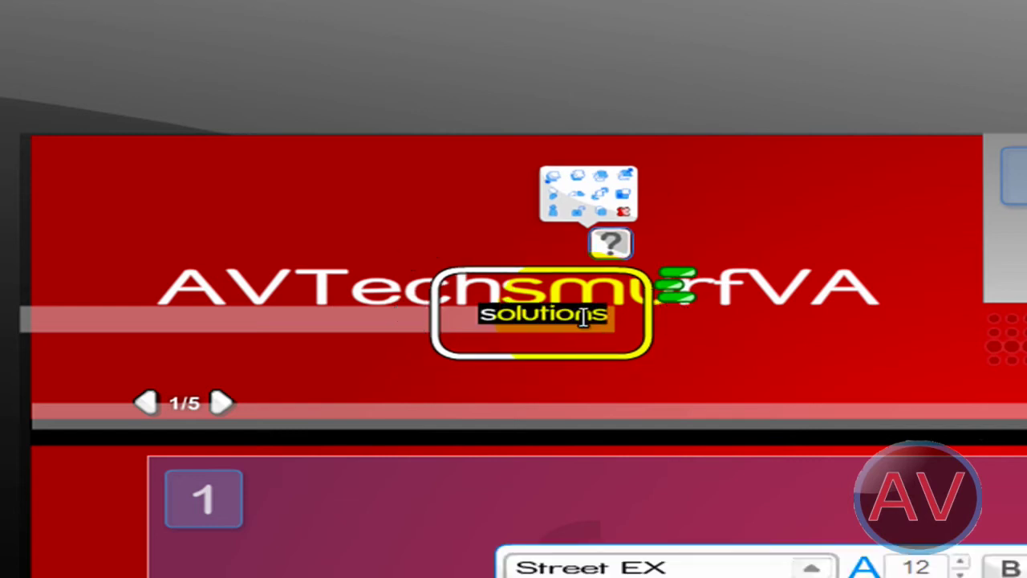
{"action": "type", "text": "Here for you"}
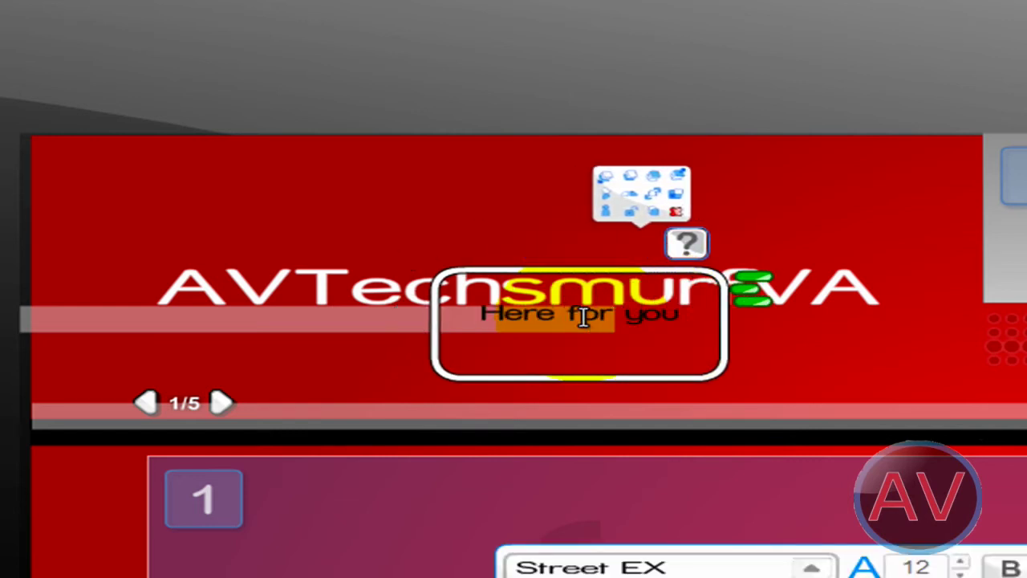
{"action": "type", "text": "..."}
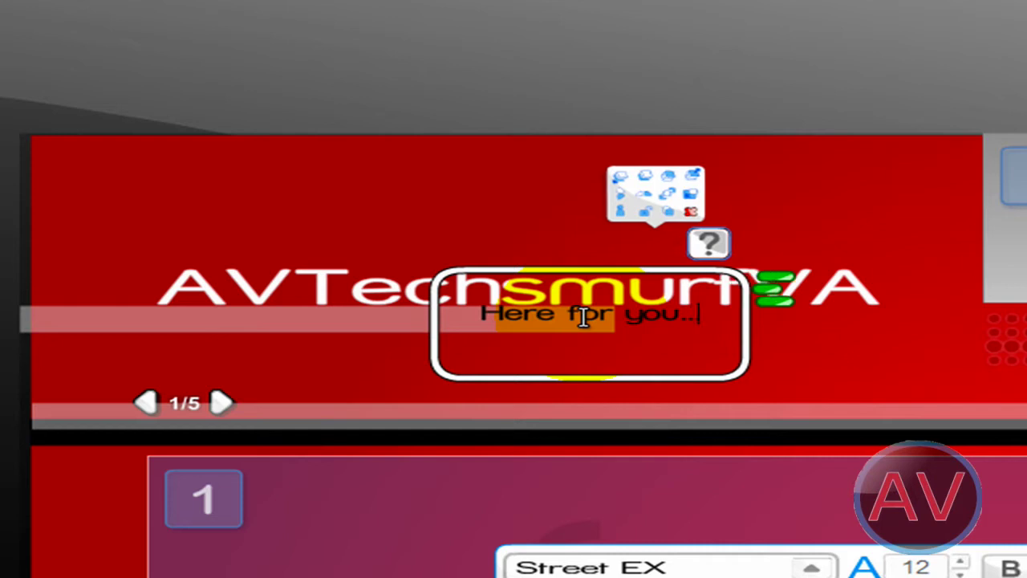
{"action": "type", "text": "here to he"}
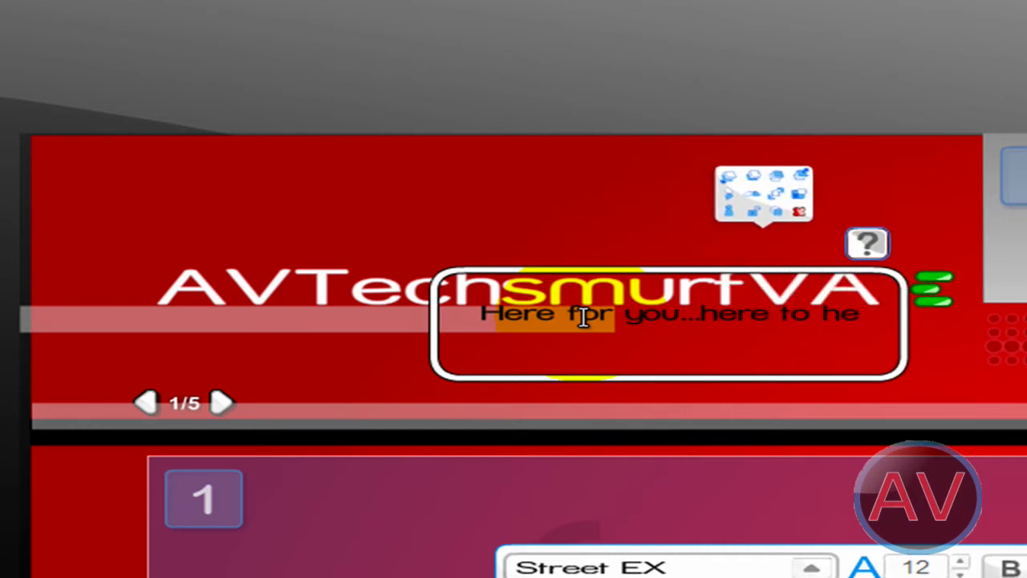
{"action": "type", "text": "lp"}
{"action": "key", "text": "BackSpace"}
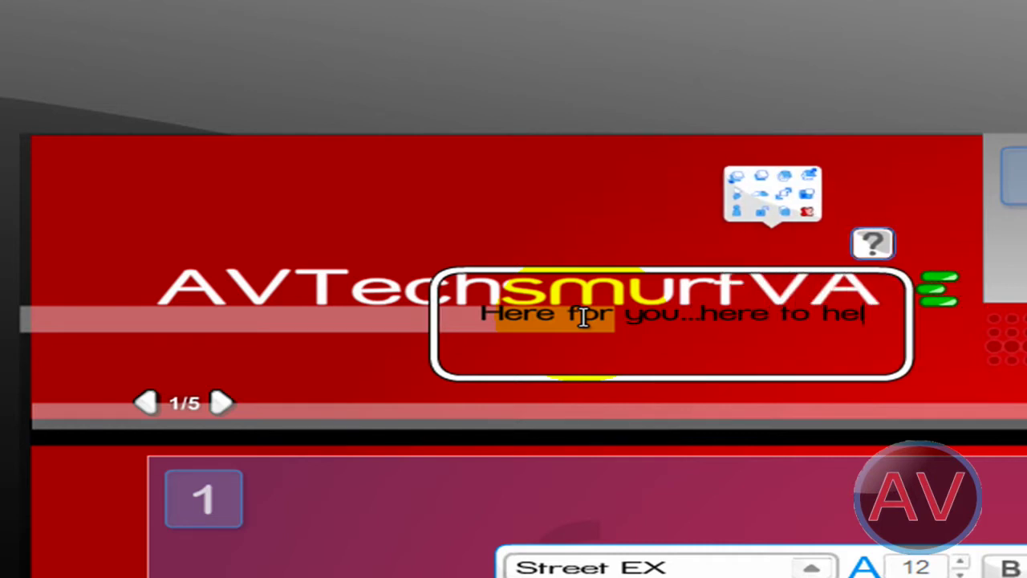
{"action": "type", "text": "p"}
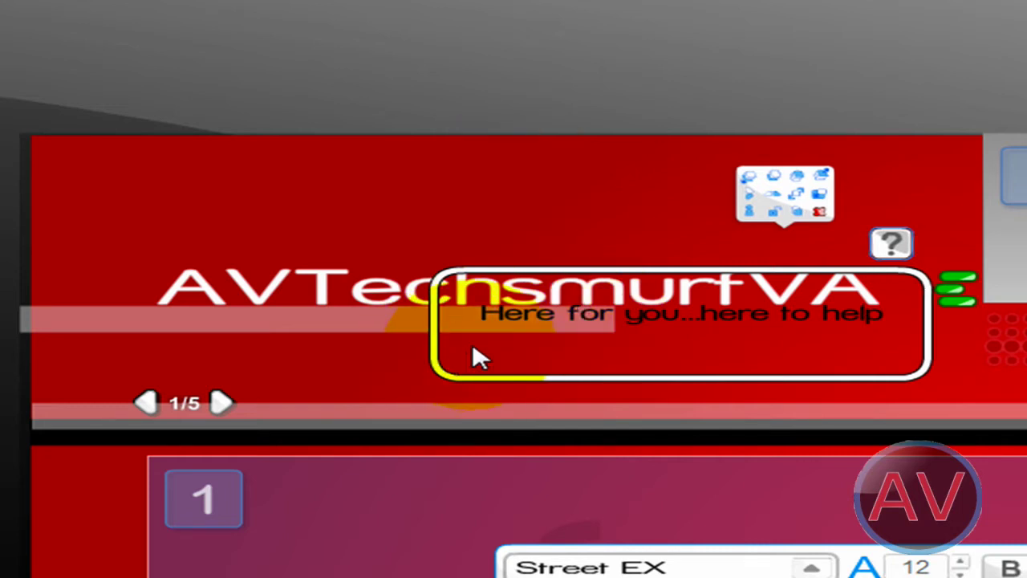
Move the header title up and to the left, and align the tagline with the right end of the pale bar below it.
{"action": "left_click_drag", "start_coordinate": [469, 342], "coordinate": [373, 325]}
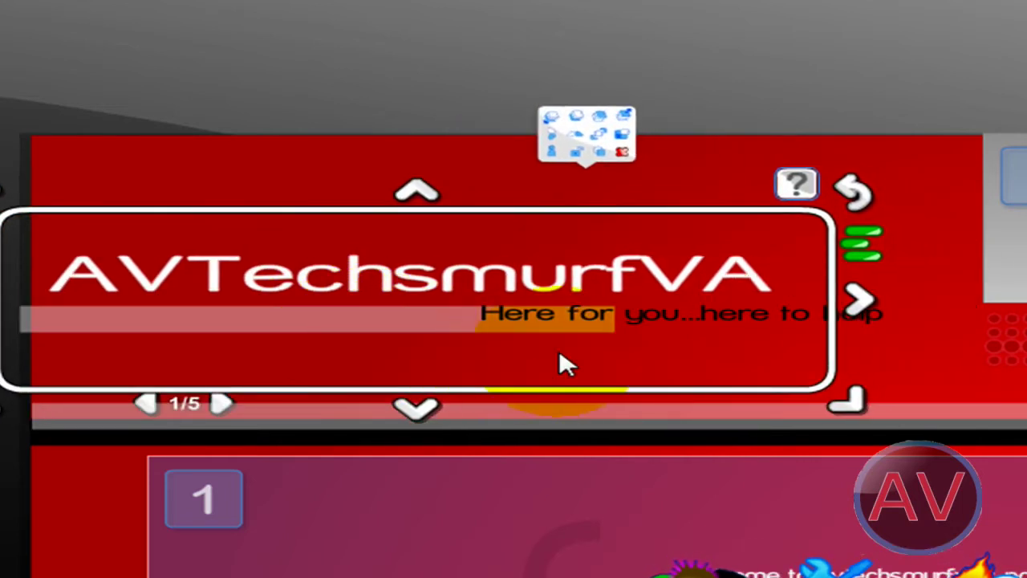
{"action": "left_click", "coordinate": [619, 329]}
{"action": "left_click", "coordinate": [621, 337]}
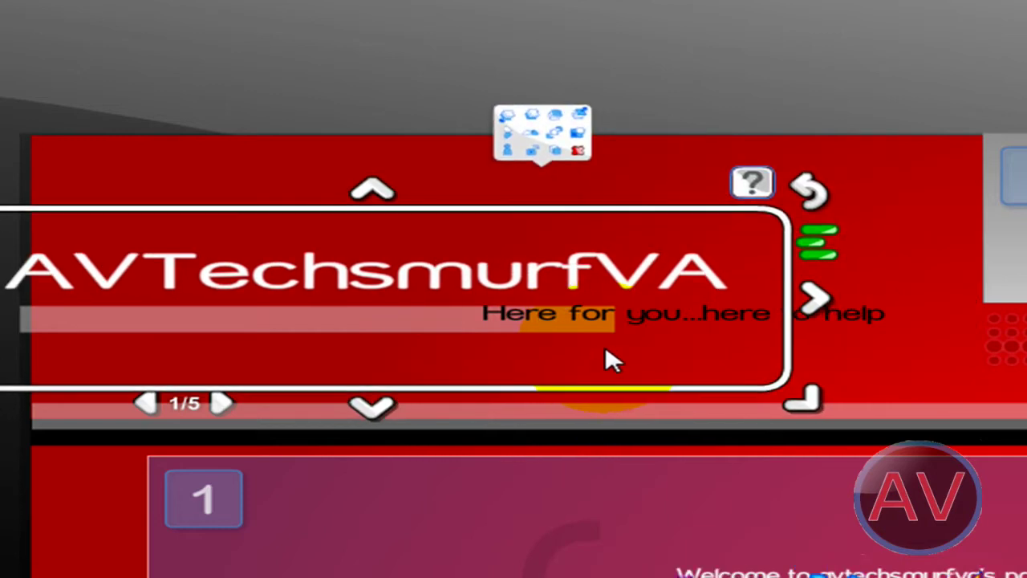
{"action": "left_click", "coordinate": [682, 312]}
{"action": "left_click_drag", "start_coordinate": [683, 315], "coordinate": [420, 329]}
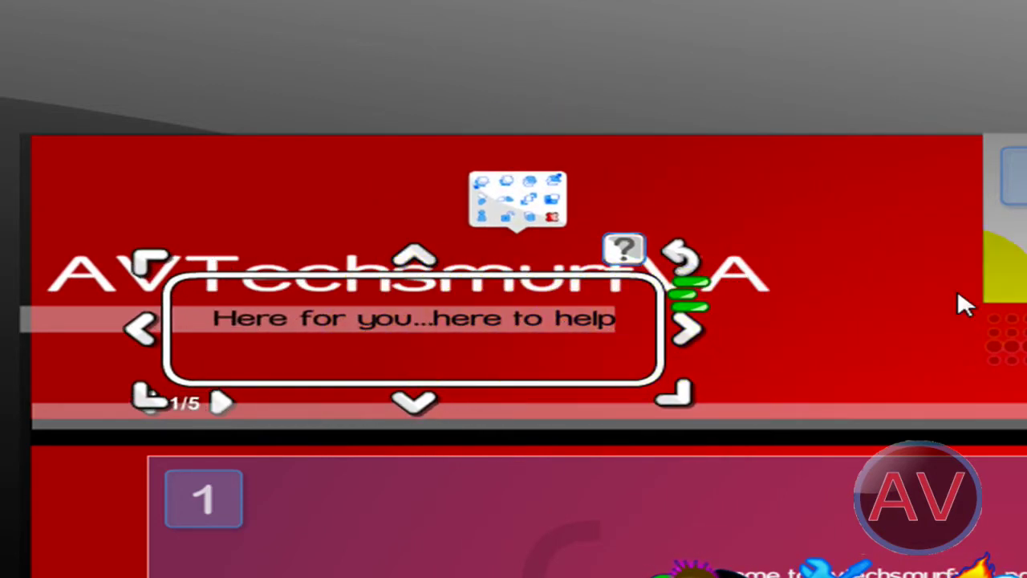
{"action": "left_click", "coordinate": [804, 350]}
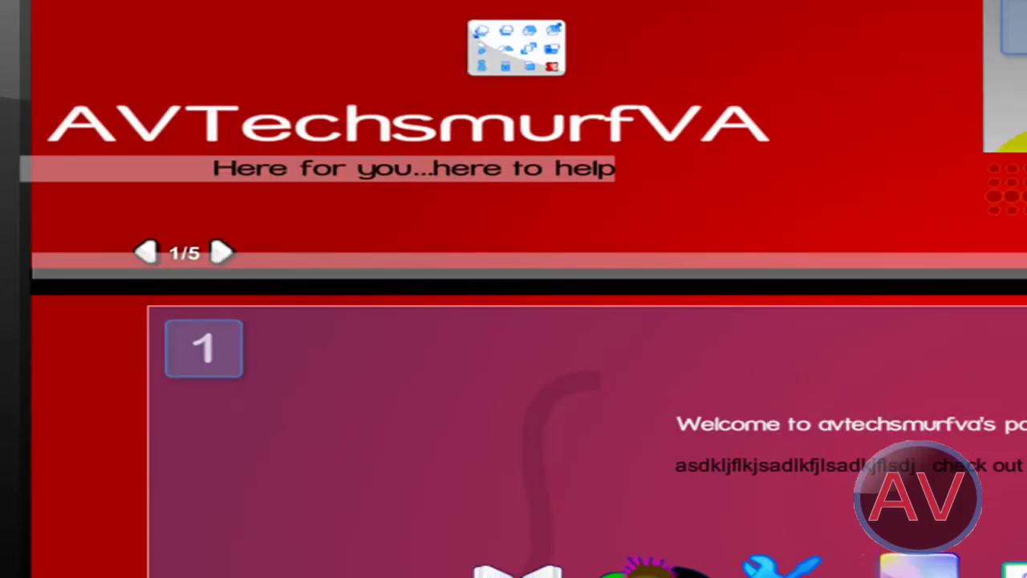
{"action": "left_click", "coordinate": [803, 212]}
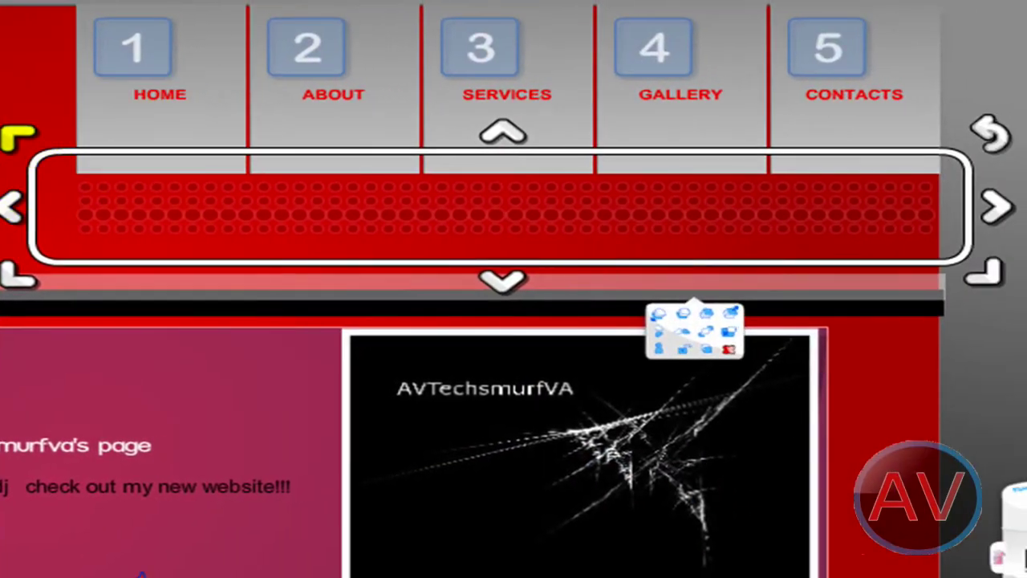
{"action": "left_click", "coordinate": [373, 233]}
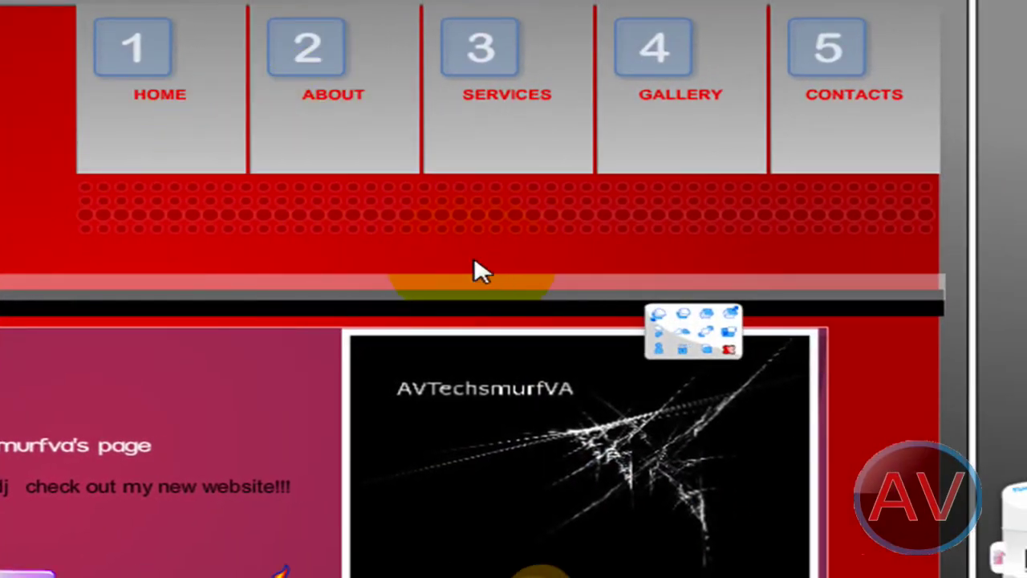
{"action": "left_click", "coordinate": [380, 217]}
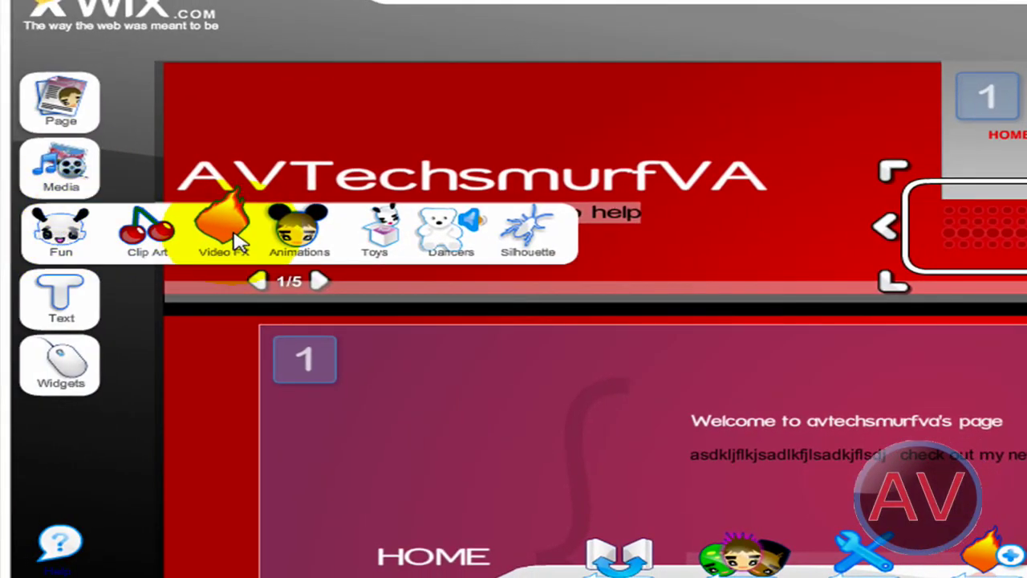
Add the heartbeat-line Video FX to the page and position it just below the header tagline.
{"action": "left_click", "coordinate": [236, 241]}
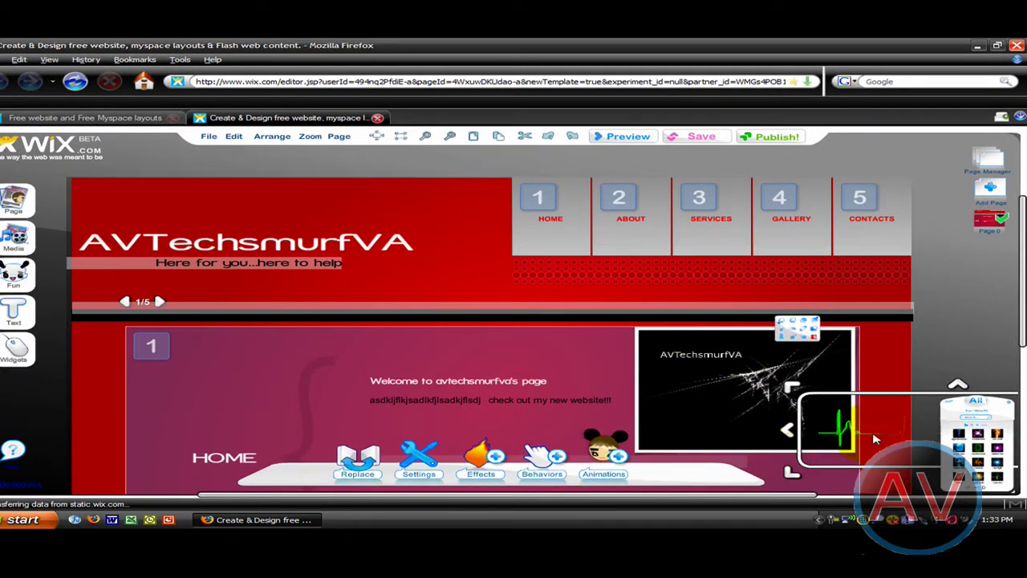
{"action": "mouse_move", "coordinate": [882, 434]}
{"action": "left_mouse_down"}
{"action": "mouse_move", "coordinate": [573, 340]}
{"action": "mouse_move", "coordinate": [534, 275]}
{"action": "mouse_move", "coordinate": [277, 288]}
{"action": "left_mouse_up"}
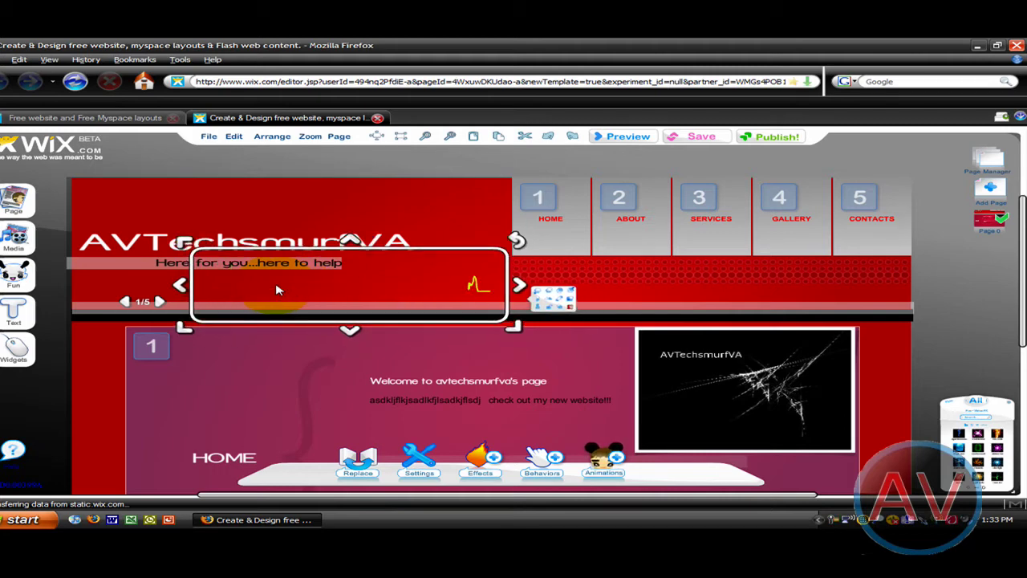
{"action": "left_click", "coordinate": [734, 305]}
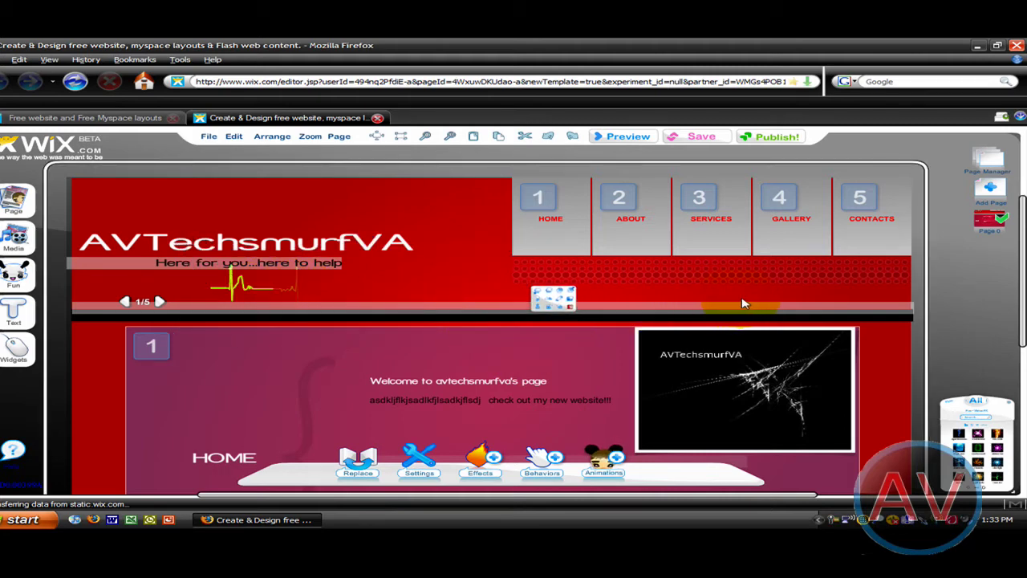
On the ABOUT slide, replace the placeholder paragraph under "WHAT we do" with "I make youtube videos about computers".
{"action": "scroll", "coordinate": [742, 303], "scroll_direction": "down", "scroll_amount": 3}
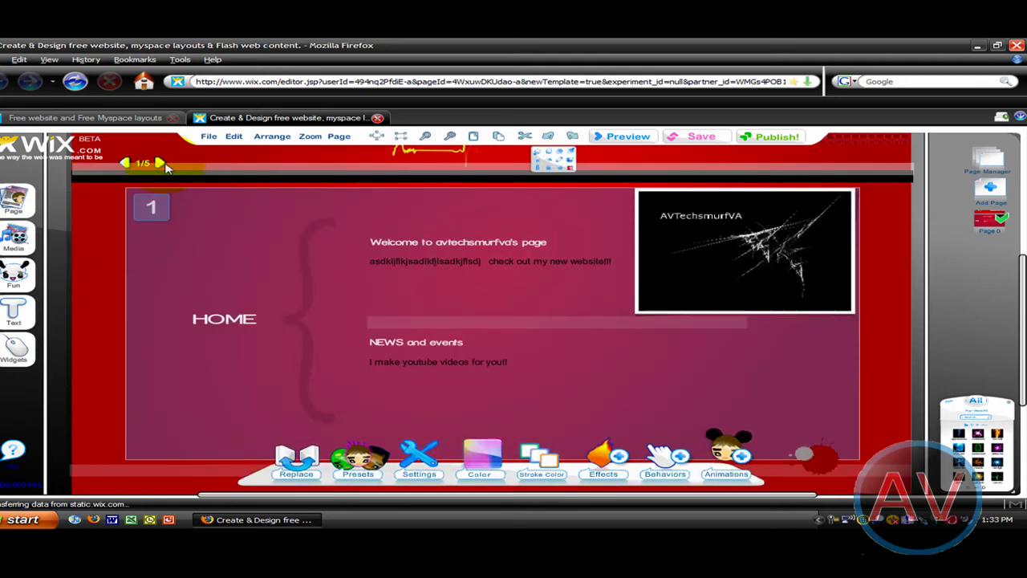
{"action": "left_click", "coordinate": [161, 165]}
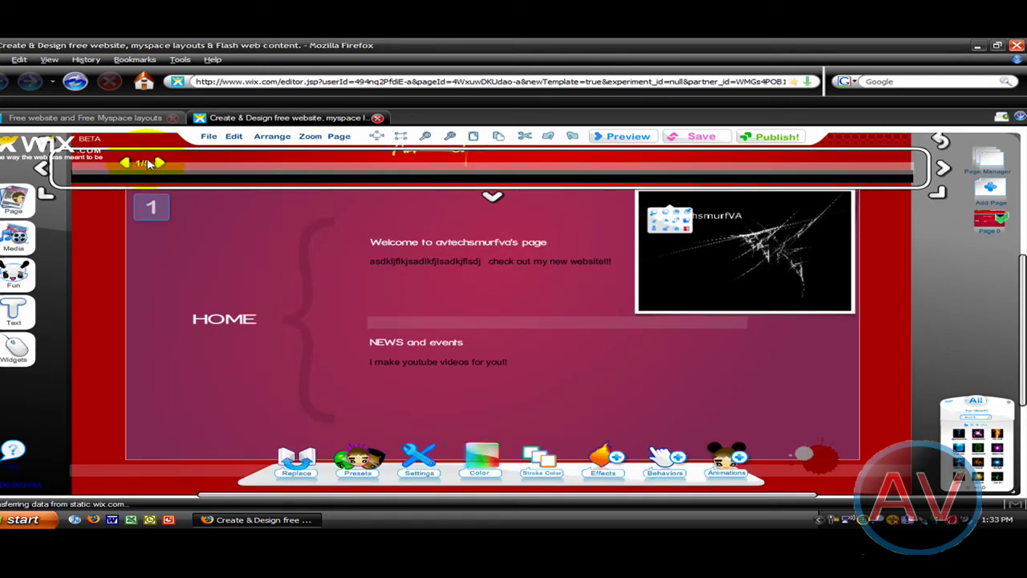
{"action": "left_click", "coordinate": [156, 162]}
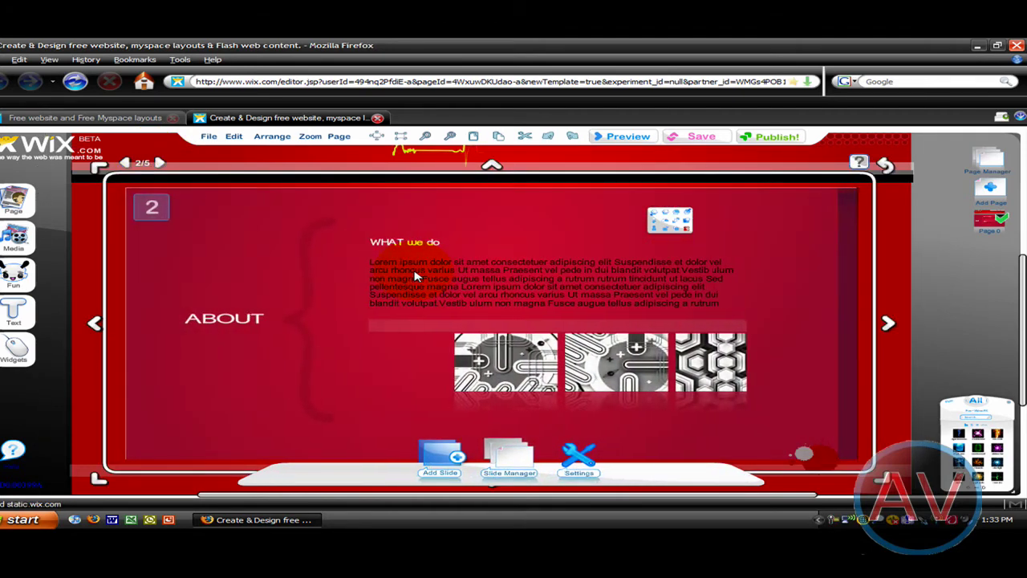
{"action": "left_click", "coordinate": [431, 278]}
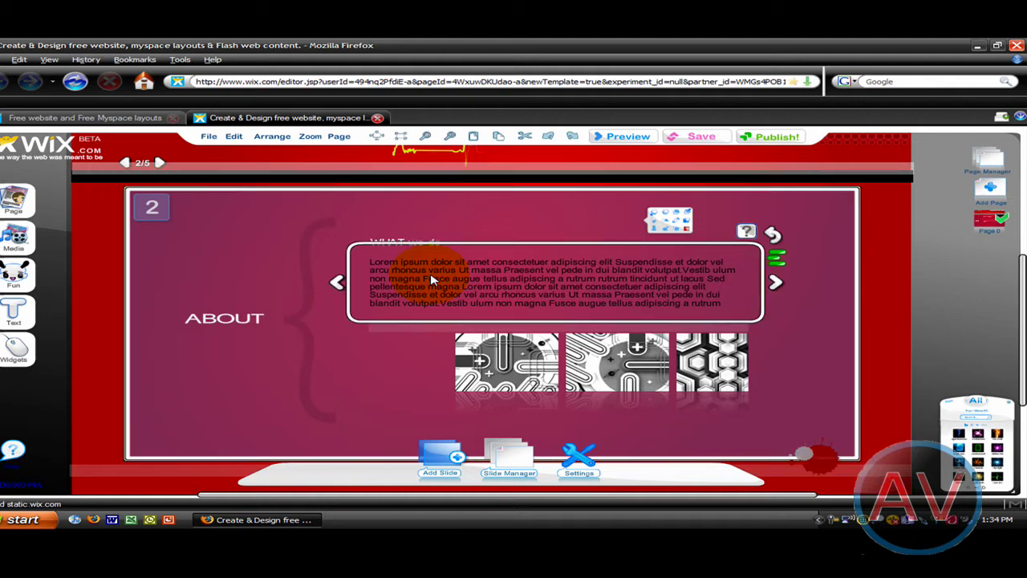
{"action": "left_click", "coordinate": [420, 298]}
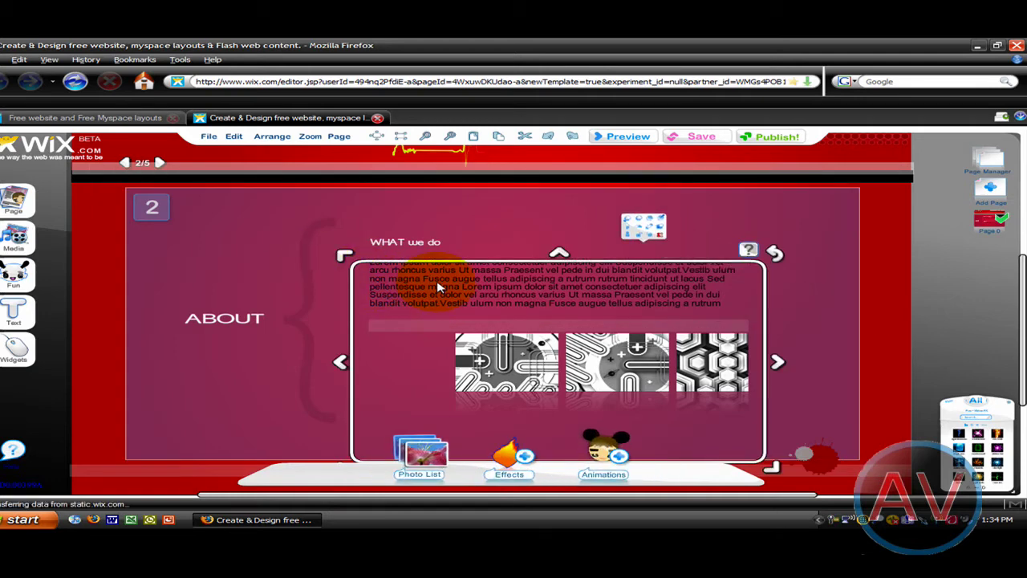
{"action": "left_click", "coordinate": [423, 275]}
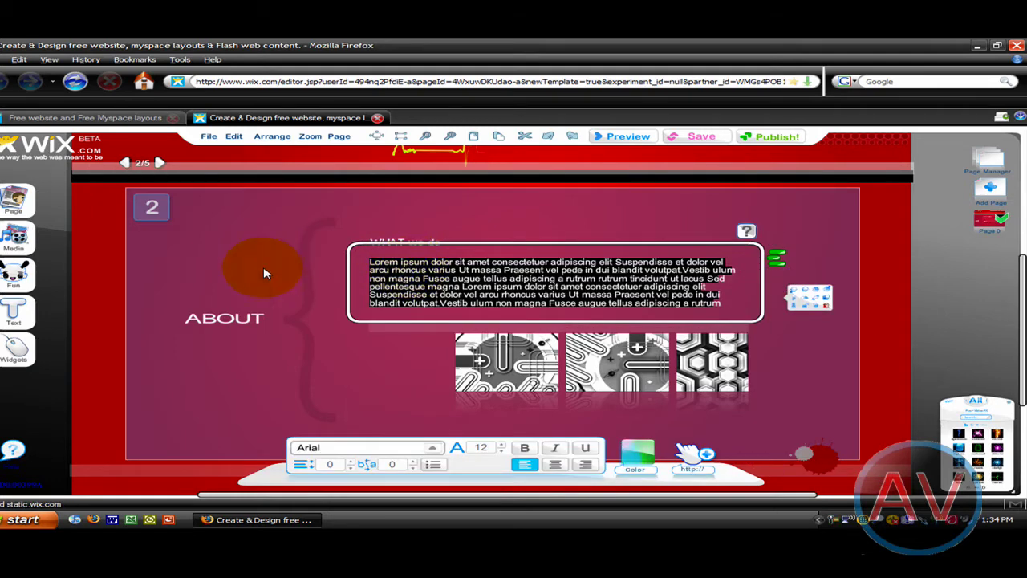
{"action": "key", "text": "Delete"}
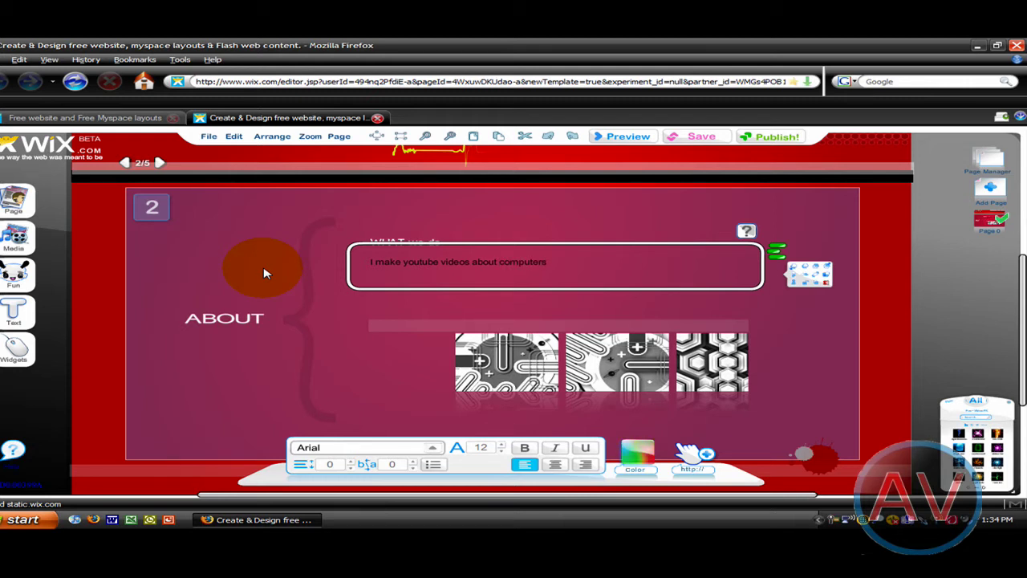
{"action": "left_click", "coordinate": [365, 327]}
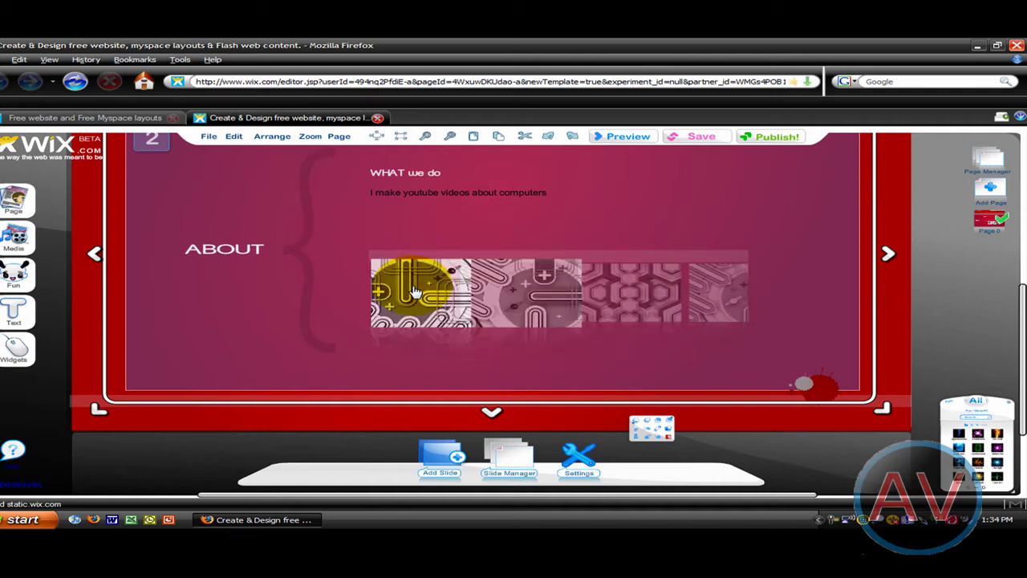
Delete the photo strip below the pale bar on the ABOUT slide.
{"action": "left_click", "coordinate": [448, 298]}
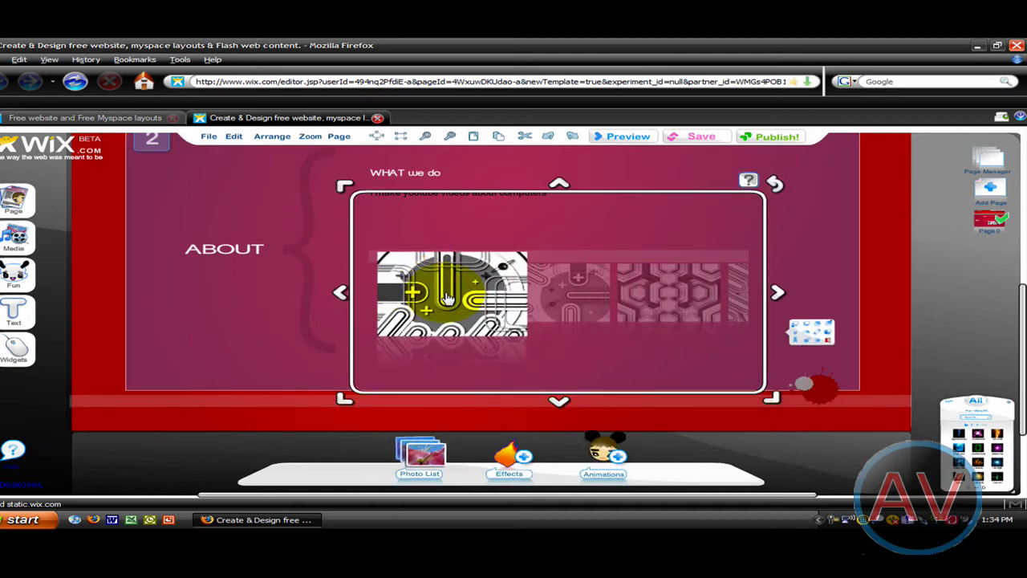
{"action": "right_click", "coordinate": [448, 298]}
{"action": "left_click", "coordinate": [477, 298]}
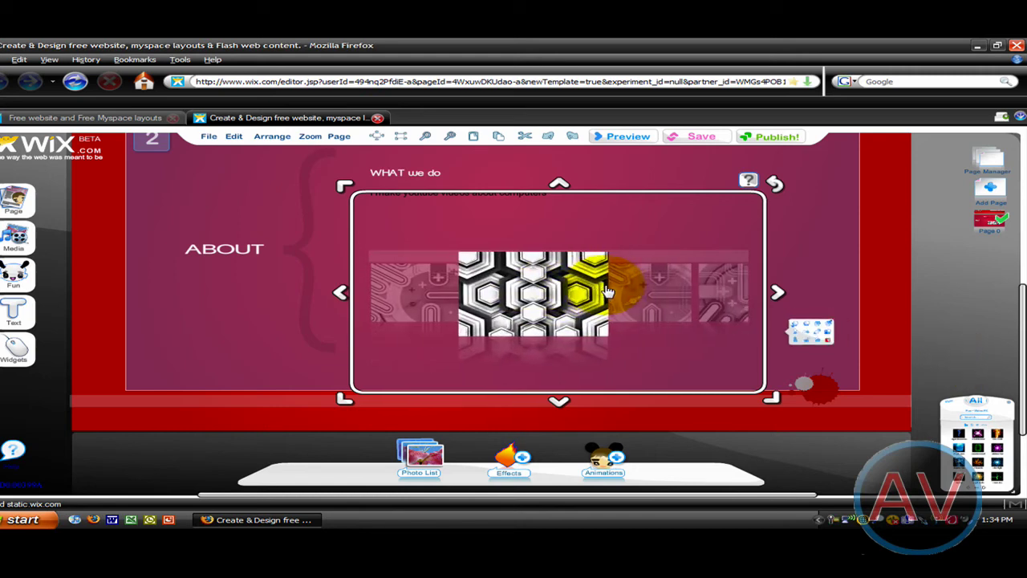
{"action": "key", "text": "Delete"}
{"action": "left_click", "coordinate": [491, 261]}
Add the fingerprint-scan Video FX to the ABOUT slide and place it in the upper-left corner, above the ABOUT title.
{"action": "left_click", "coordinate": [17, 273]}
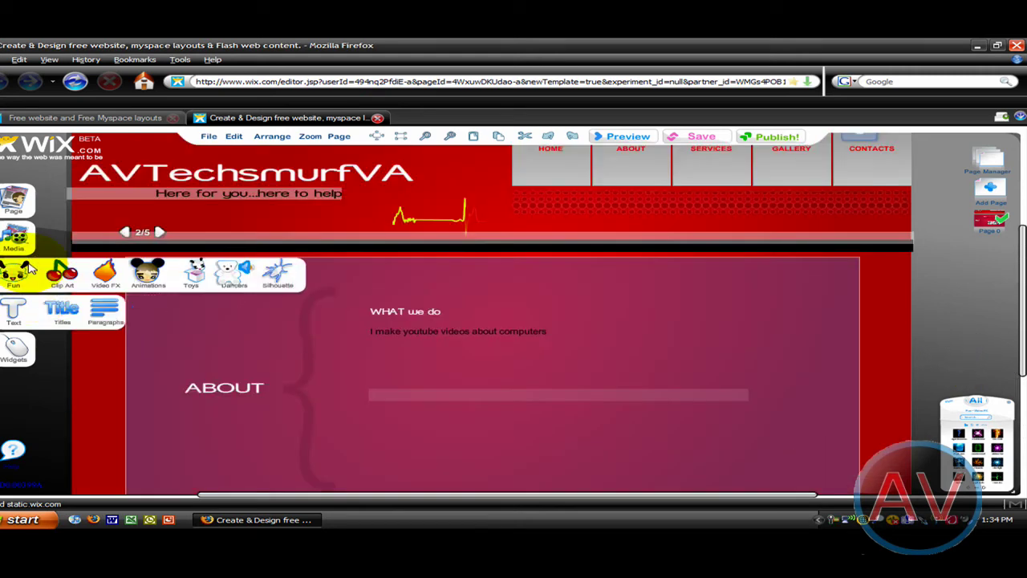
{"action": "left_click", "coordinate": [111, 273]}
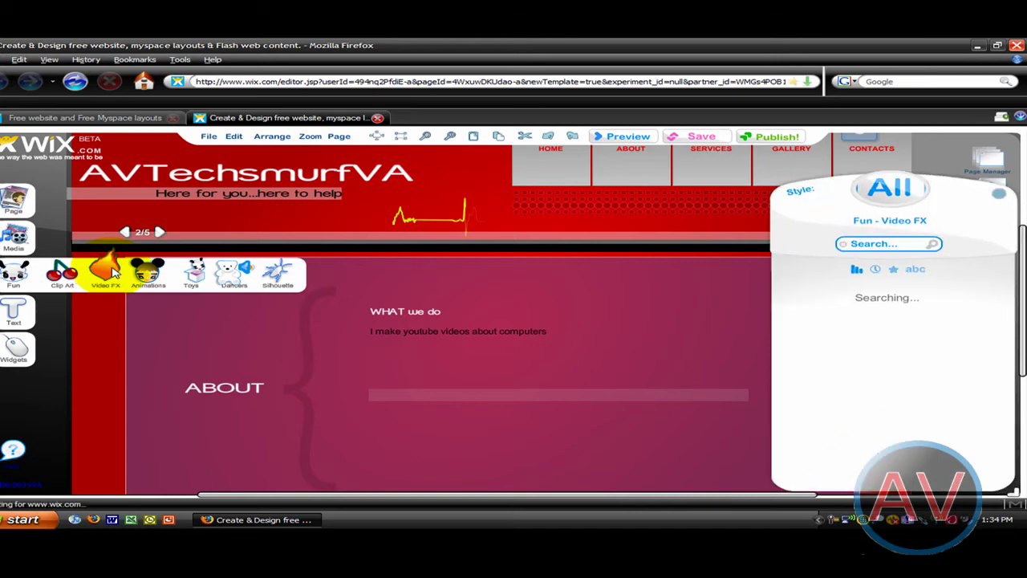
{"action": "left_click", "coordinate": [832, 340]}
{"action": "left_click_drag", "start_coordinate": [437, 335], "coordinate": [236, 325]}
Add a Sandoval-style title reading "AVTechsmurfVA" and place it in the upper-right corner of the ABOUT slide.
{"action": "mouse_move", "coordinate": [12, 313]}
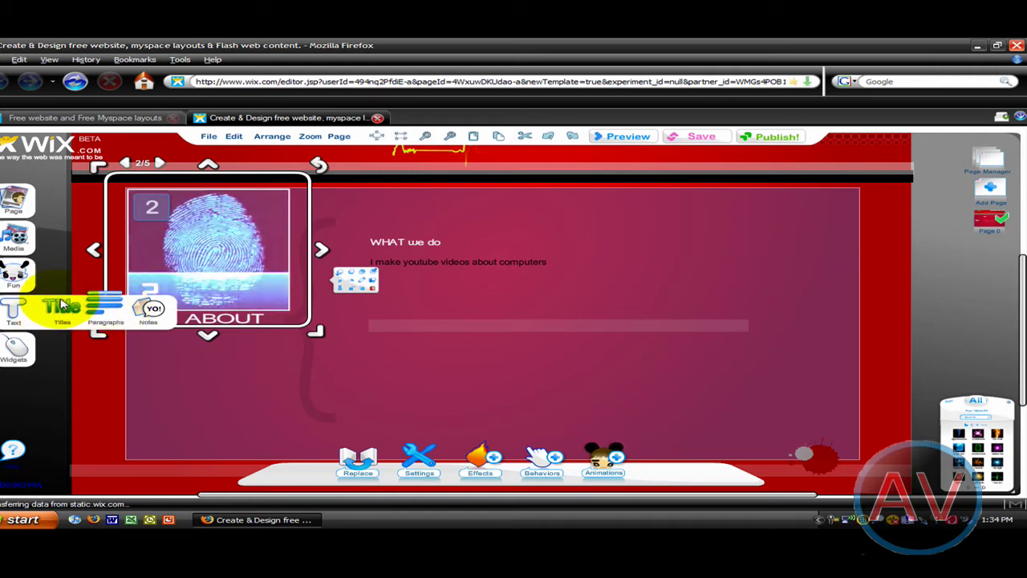
{"action": "left_click", "coordinate": [62, 305]}
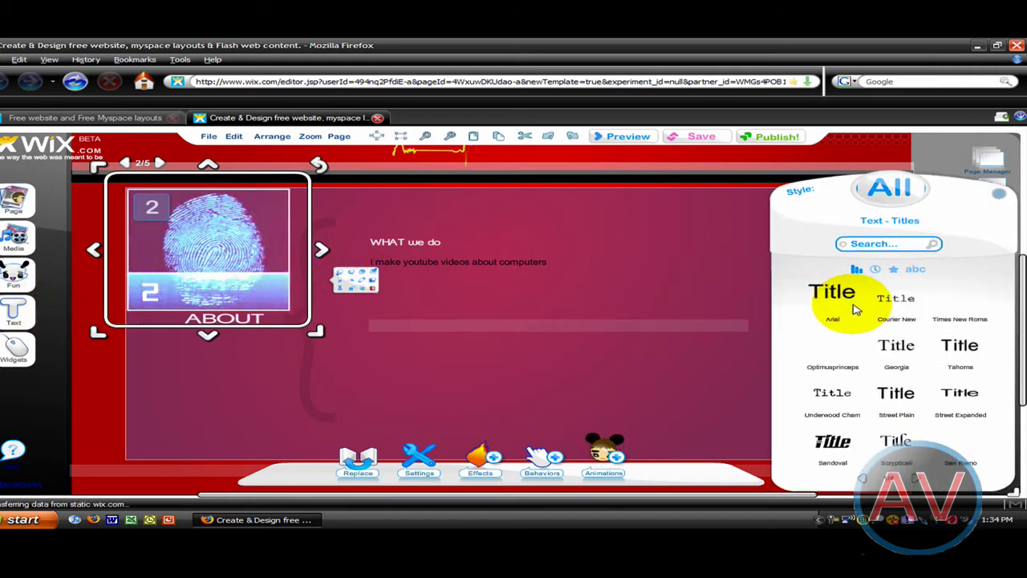
{"action": "left_click", "coordinate": [834, 433]}
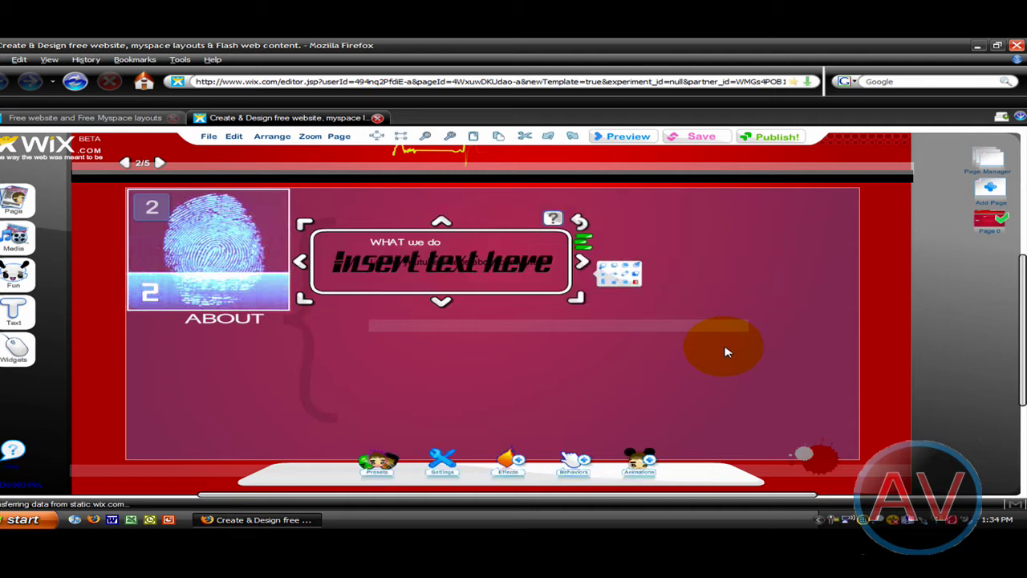
{"action": "double_click", "coordinate": [504, 273]}
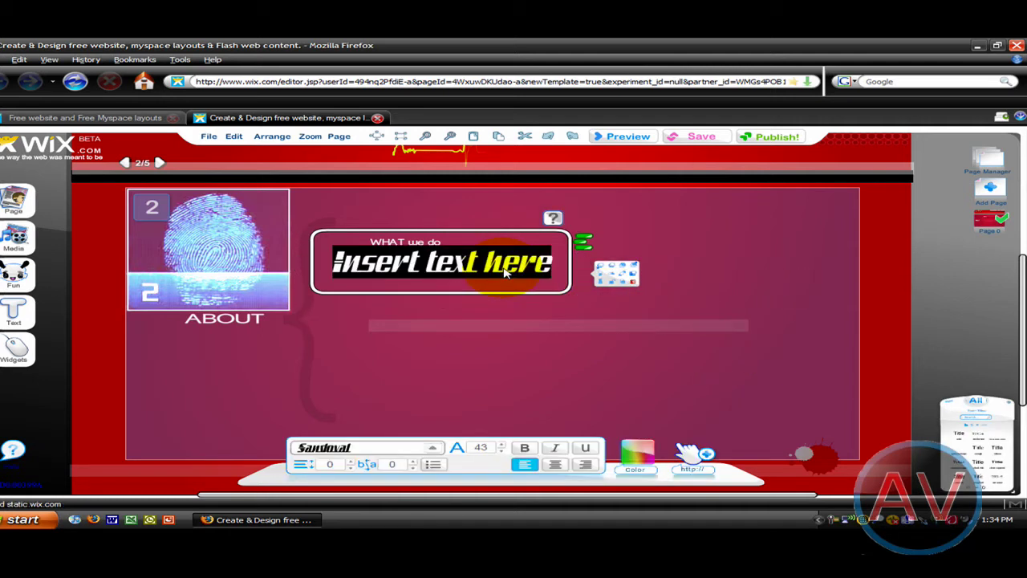
{"action": "type", "text": "make youtube videos about computers"}
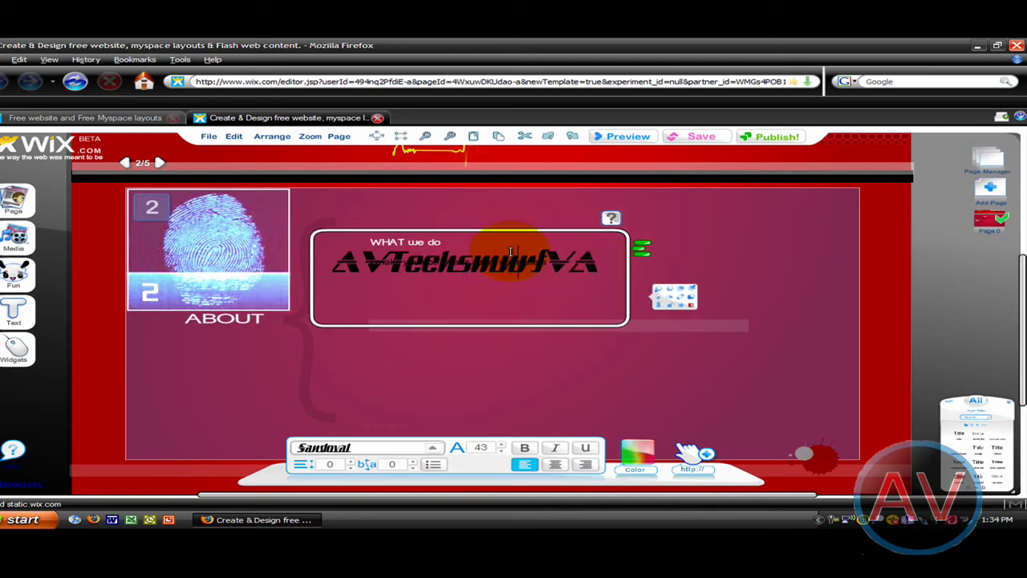
{"action": "left_click", "coordinate": [512, 239]}
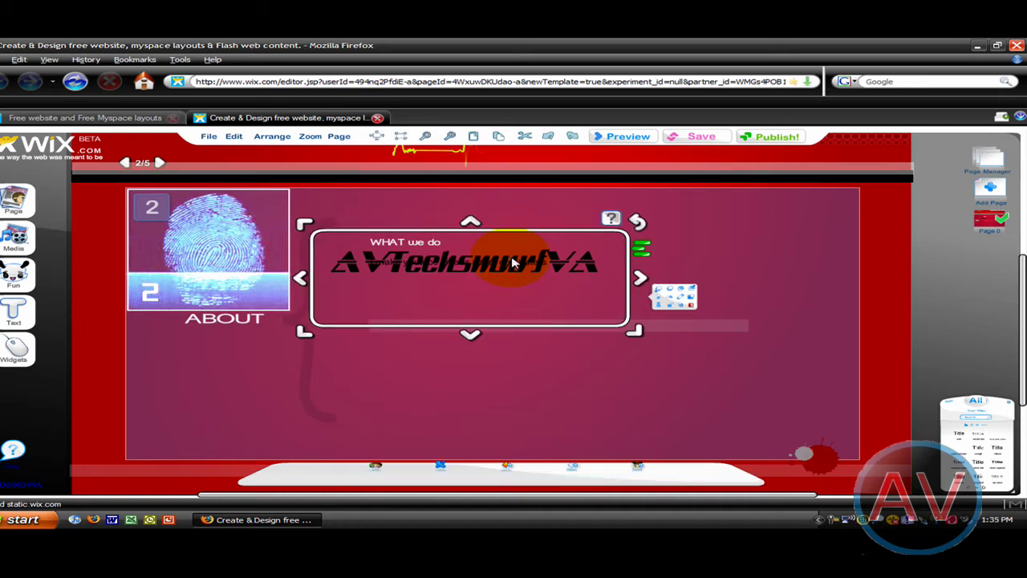
{"action": "left_click_drag", "start_coordinate": [560, 255], "coordinate": [722, 207]}
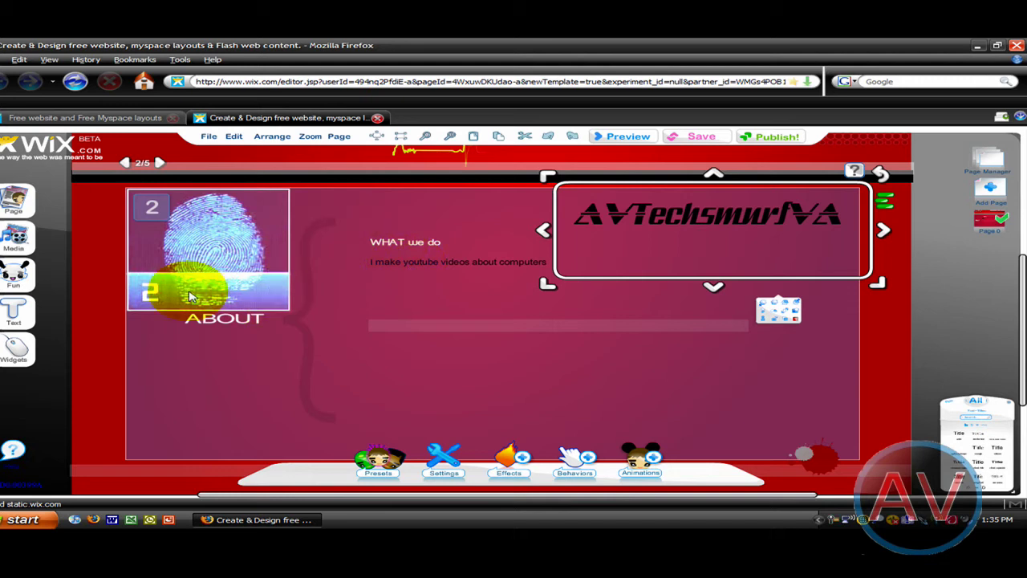
Add the Dollar animation and place it in the lower-right corner of the ABOUT slide.
{"action": "mouse_move", "coordinate": [22, 298]}
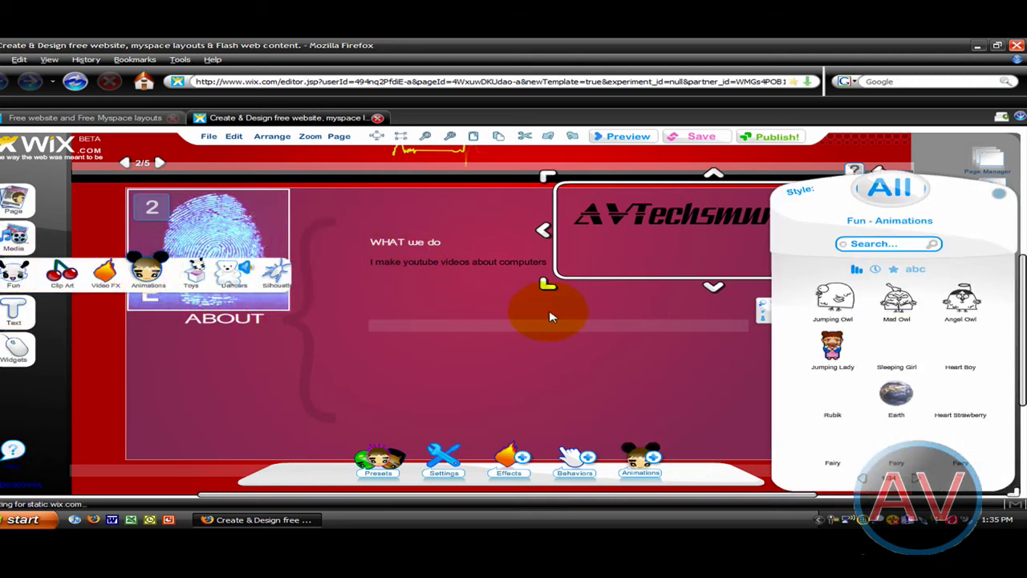
{"action": "left_click", "coordinate": [915, 479]}
{"action": "left_click", "coordinate": [915, 479]}
{"action": "left_click", "coordinate": [916, 479]}
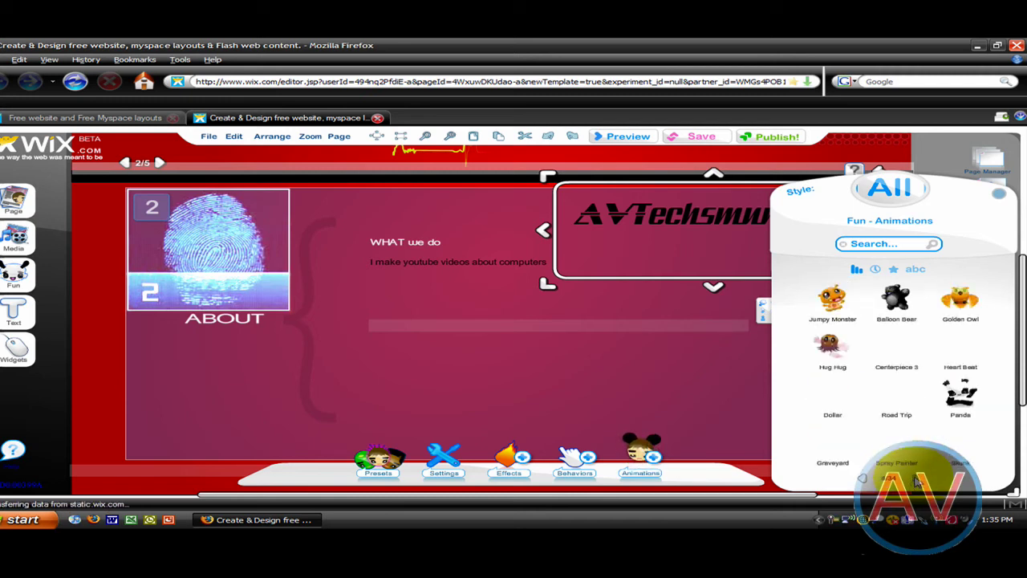
{"action": "left_click", "coordinate": [833, 393]}
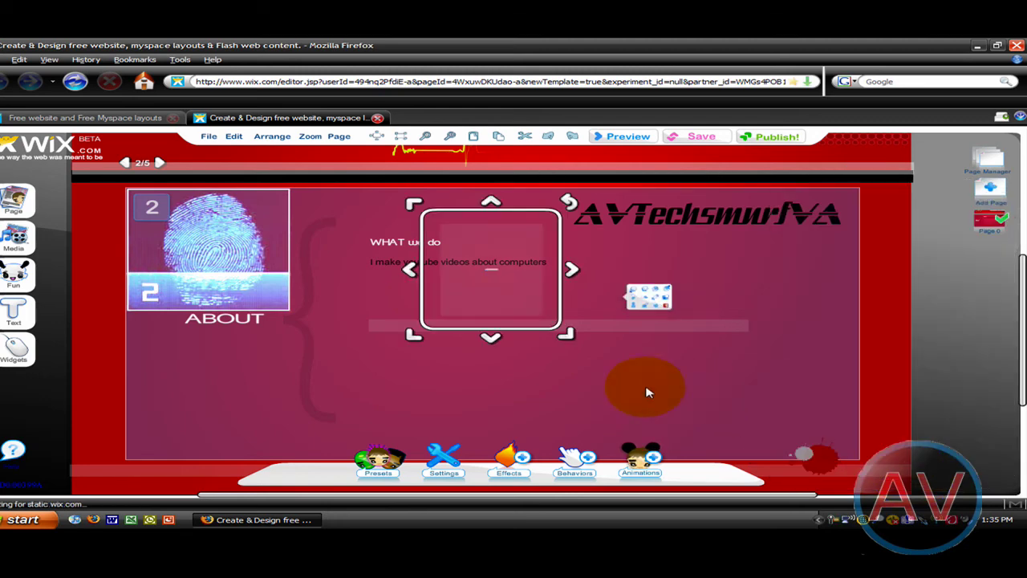
{"action": "left_click_drag", "start_coordinate": [483, 275], "coordinate": [778, 392]}
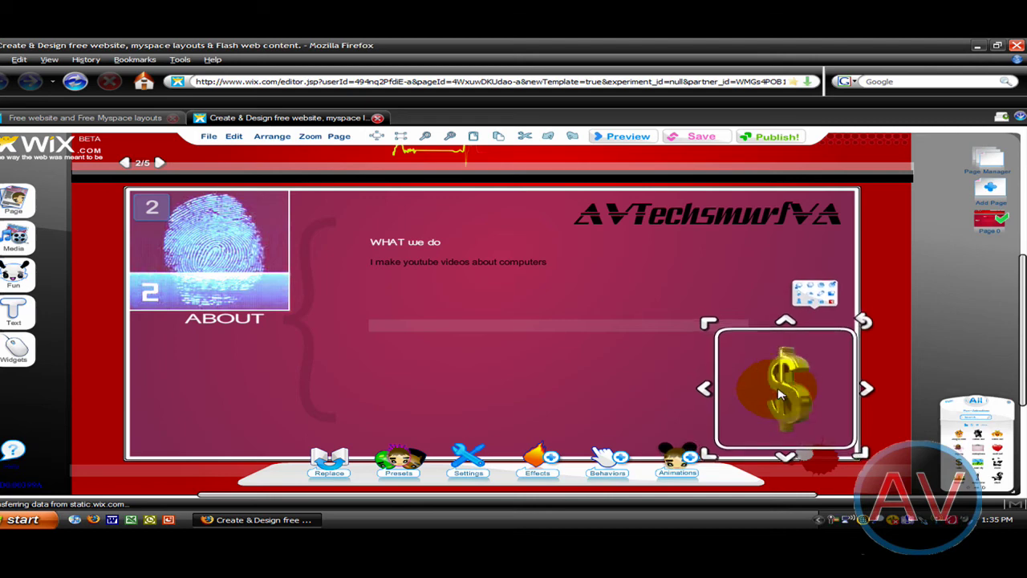
{"action": "scroll", "coordinate": [943, 355], "scroll_direction": "up", "scroll_amount": 3}
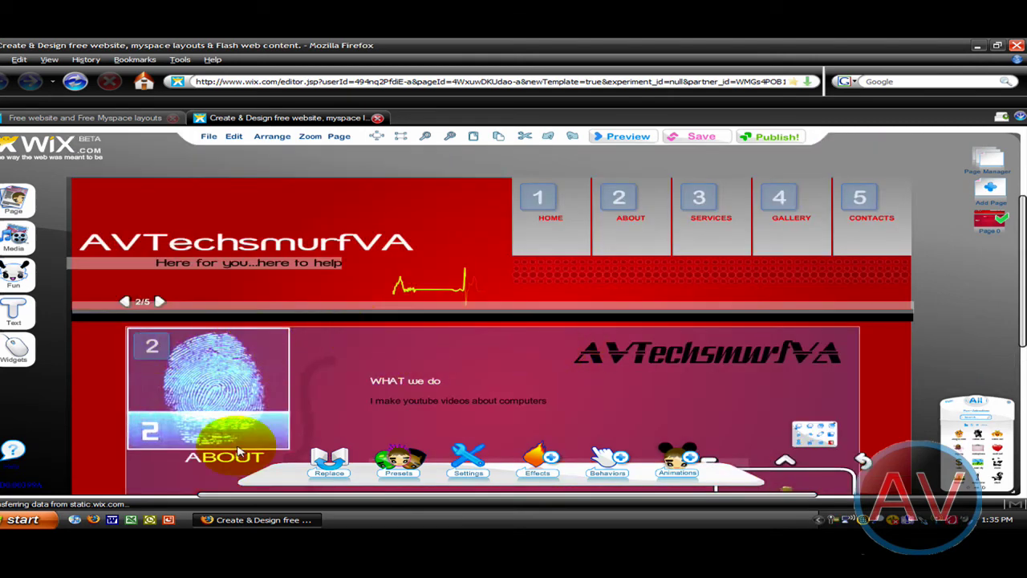
{"action": "scroll", "coordinate": [343, 401], "scroll_direction": "down", "scroll_amount": 3}
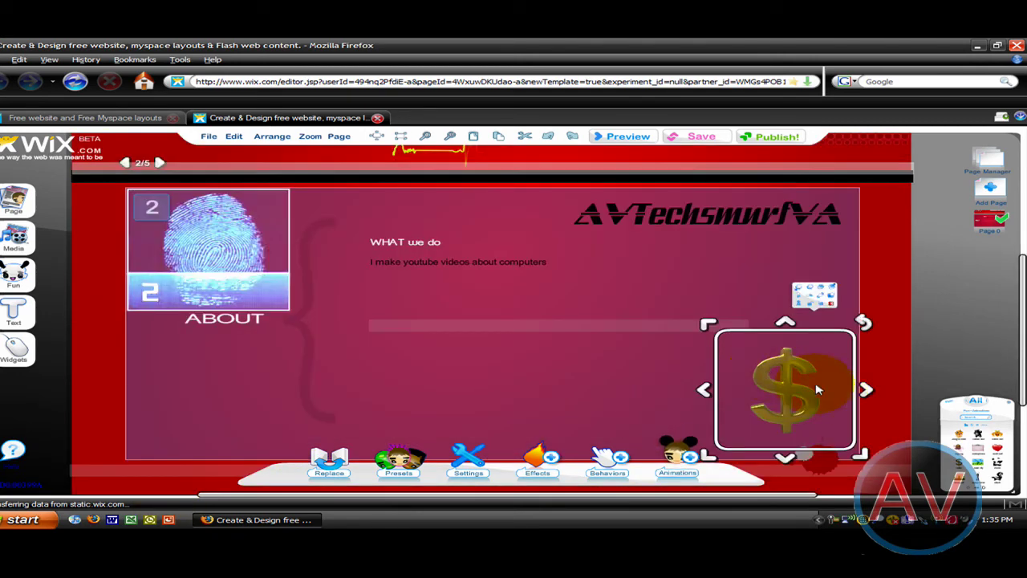
{"action": "left_click", "coordinate": [197, 231]}
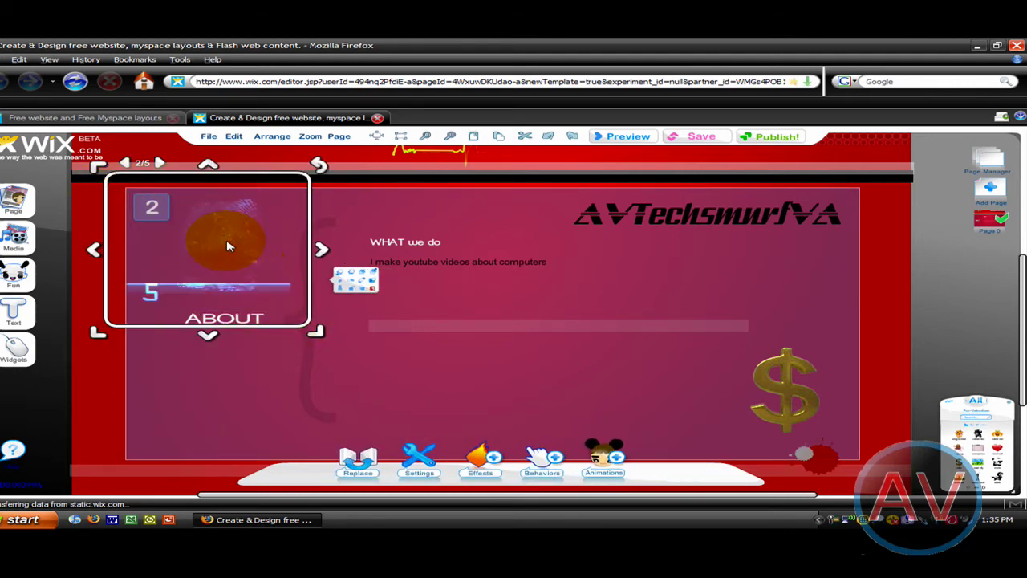
Go to the SERVICES slide and delete the framed picture beside the MARKET analytics text.
{"action": "scroll", "coordinate": [414, 348], "scroll_direction": "up", "scroll_amount": 3}
{"action": "scroll", "coordinate": [414, 348], "scroll_direction": "up", "scroll_amount": 2}
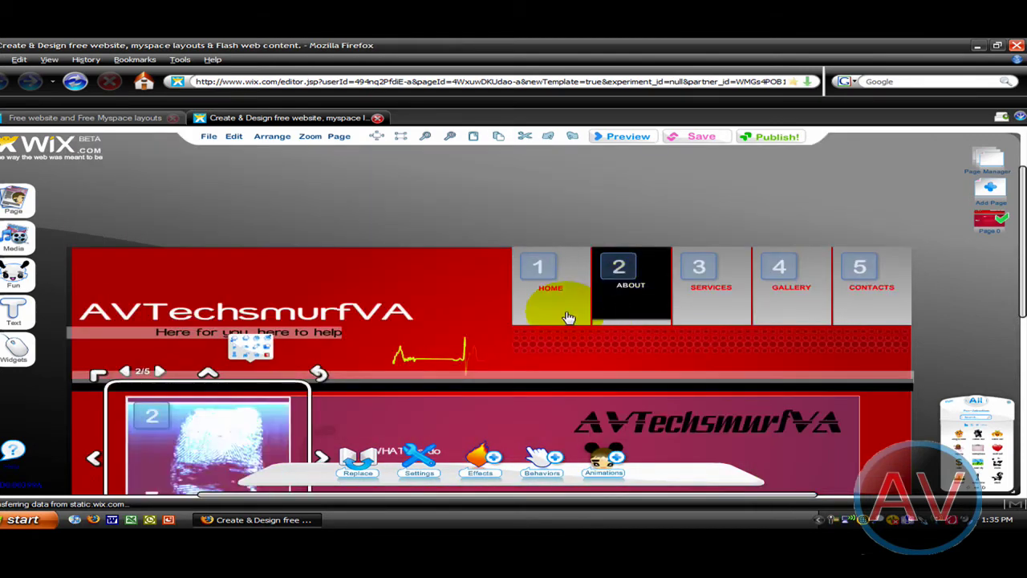
{"action": "left_click", "coordinate": [160, 371]}
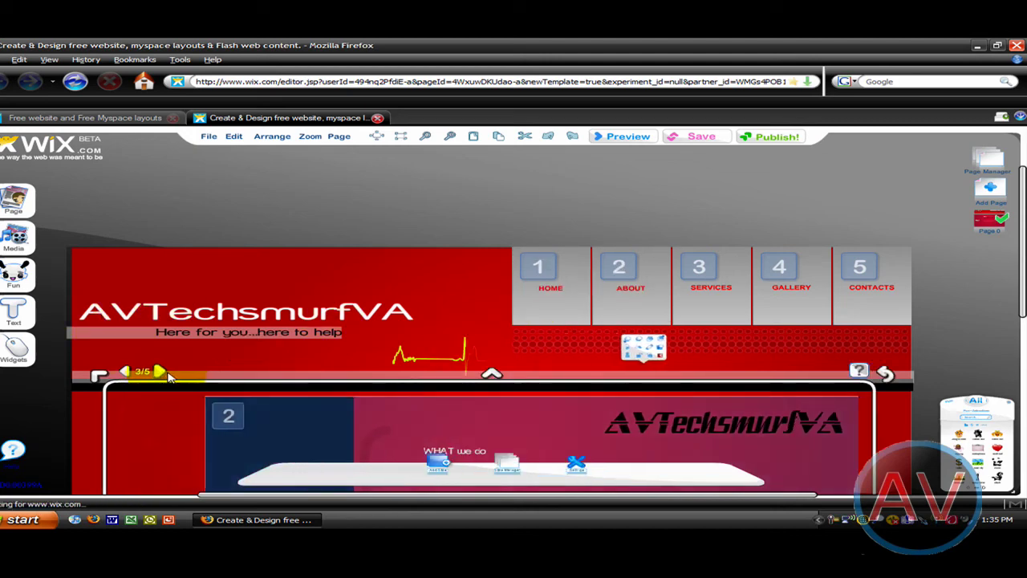
{"action": "scroll", "coordinate": [302, 331], "scroll_direction": "down", "scroll_amount": 5}
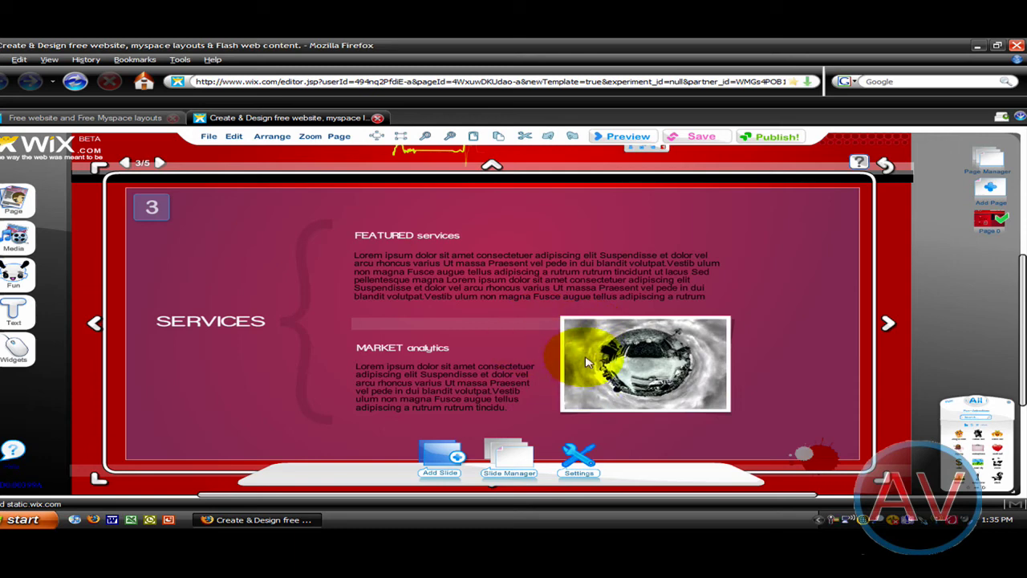
{"action": "left_click", "coordinate": [586, 362]}
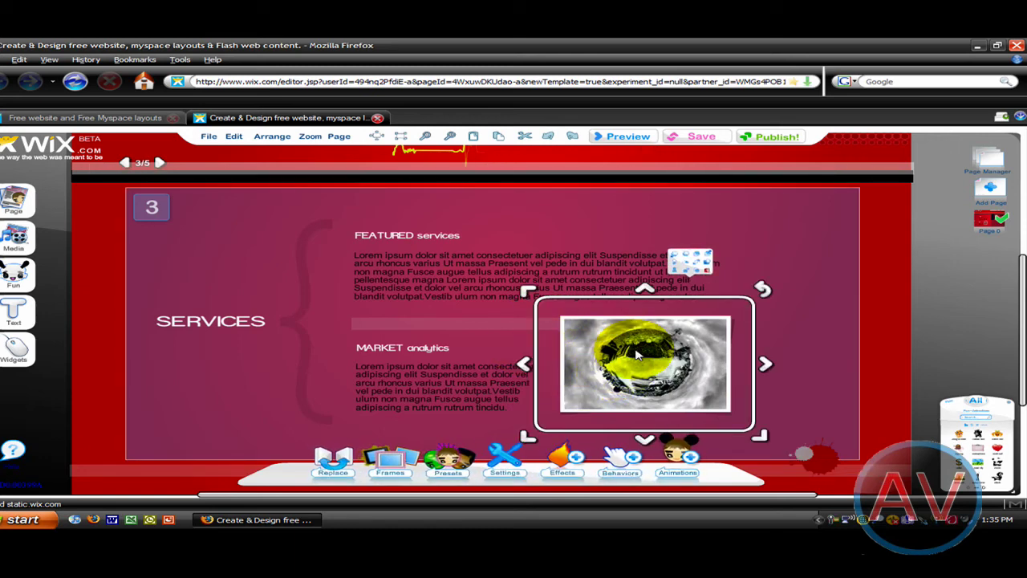
{"action": "key", "text": "Delete"}
Insert the uploaded Logo 1.1 picture and place it to the right of the MARKET analytics text on the SERVICES slide.
{"action": "left_click", "coordinate": [14, 238]}
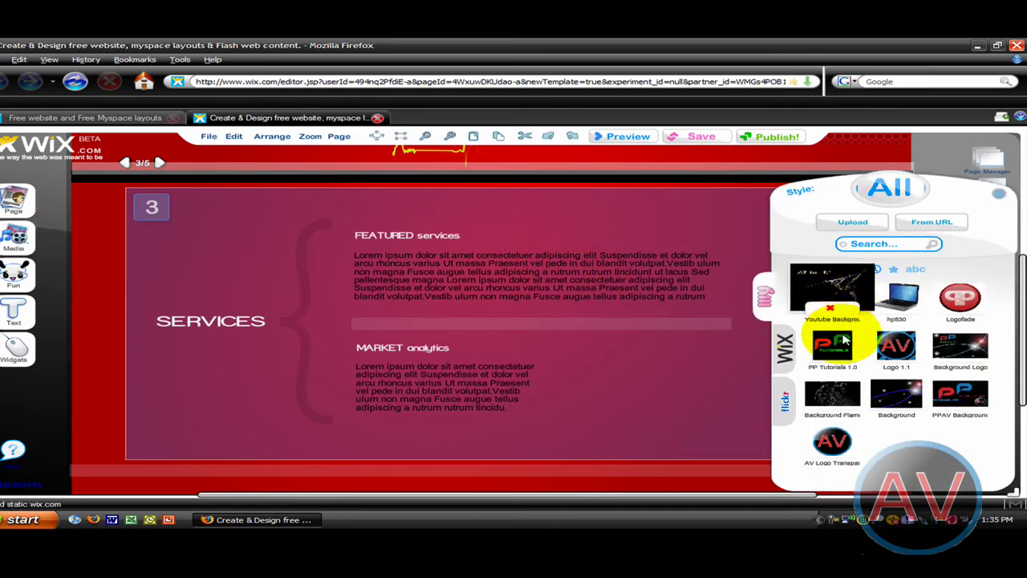
{"action": "left_click", "coordinate": [896, 346]}
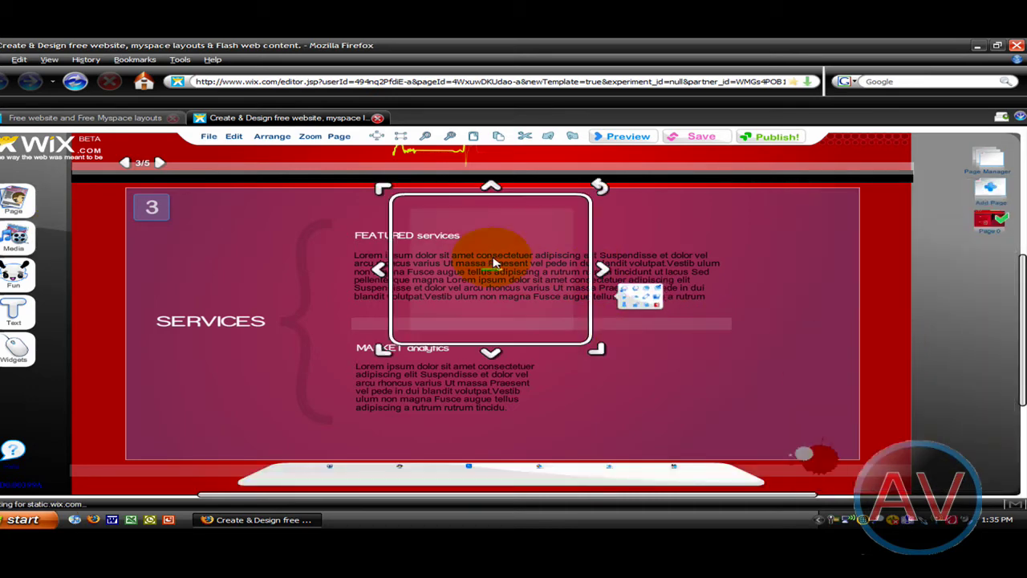
{"action": "left_click_drag", "start_coordinate": [551, 290], "coordinate": [731, 377]}
Go to the GALLERY slide and delete its photo gallery.
{"action": "scroll", "coordinate": [901, 341], "scroll_direction": "up", "scroll_amount": 3}
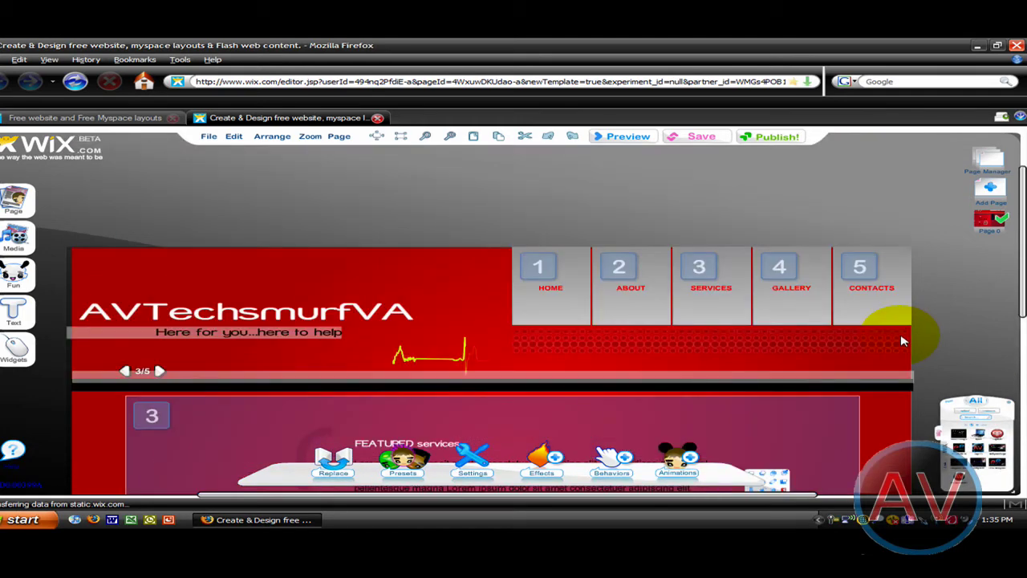
{"action": "left_click", "coordinate": [163, 369]}
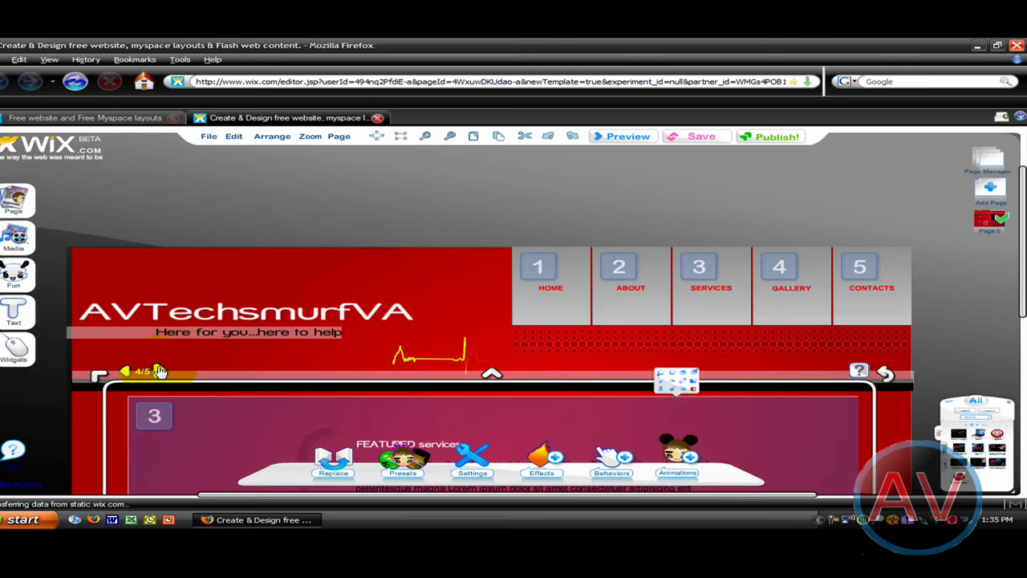
{"action": "scroll", "coordinate": [303, 352], "scroll_direction": "down", "scroll_amount": 2}
{"action": "scroll", "coordinate": [303, 352], "scroll_direction": "down", "scroll_amount": 1}
{"action": "left_click", "coordinate": [521, 309]}
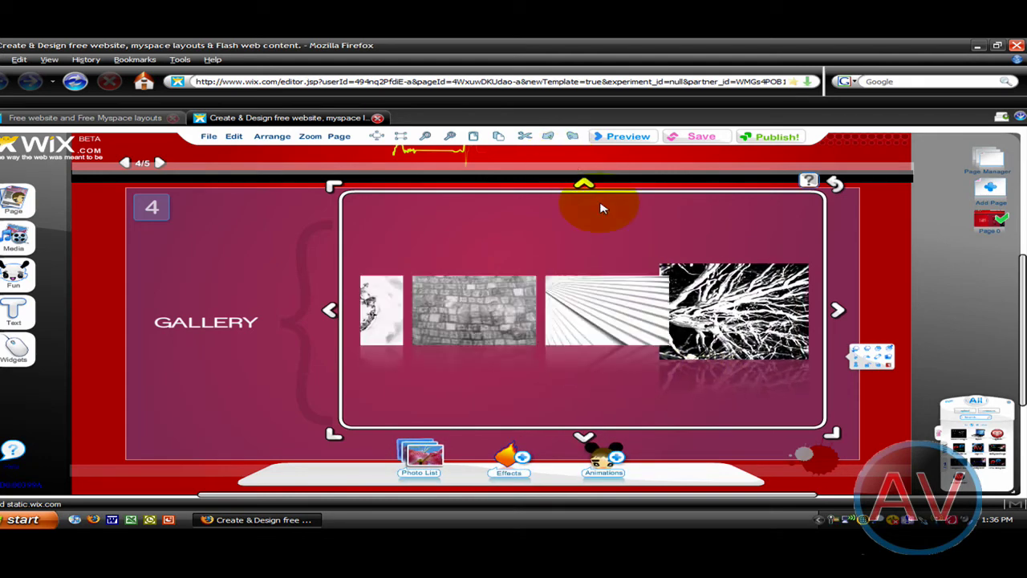
{"action": "key", "text": "Delete"}
Open the form for adding a YouTube video to the GALLERY slide from its URL or embed code.
{"action": "left_click", "coordinate": [19, 272]}
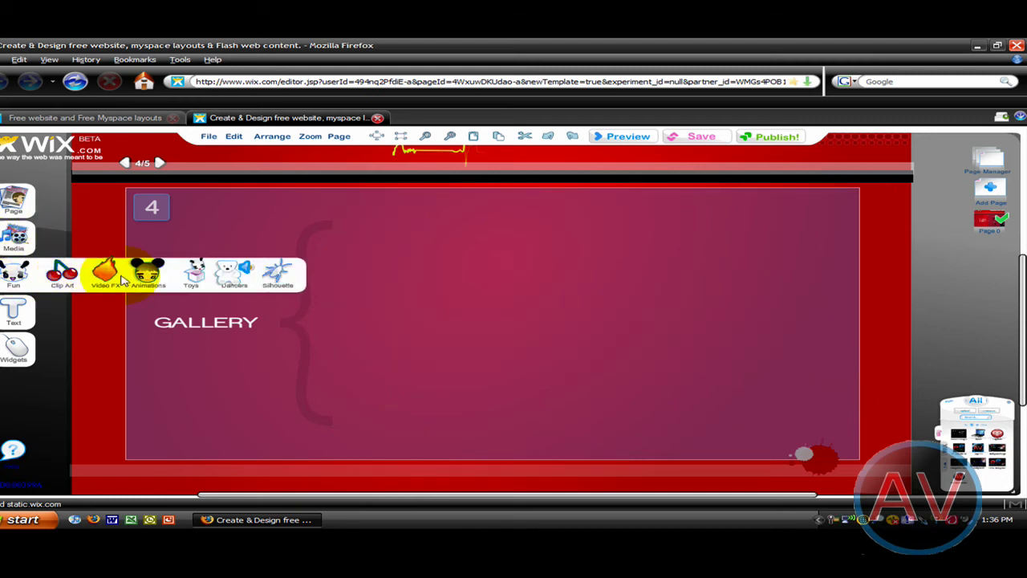
{"action": "left_click", "coordinate": [15, 232]}
{"action": "left_click", "coordinate": [101, 231]}
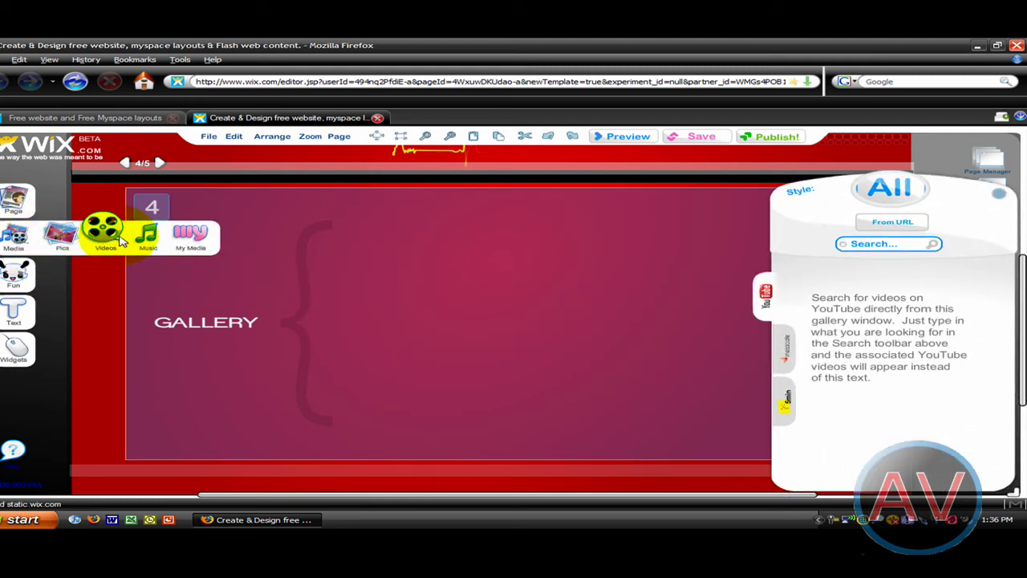
{"action": "left_click", "coordinate": [895, 223]}
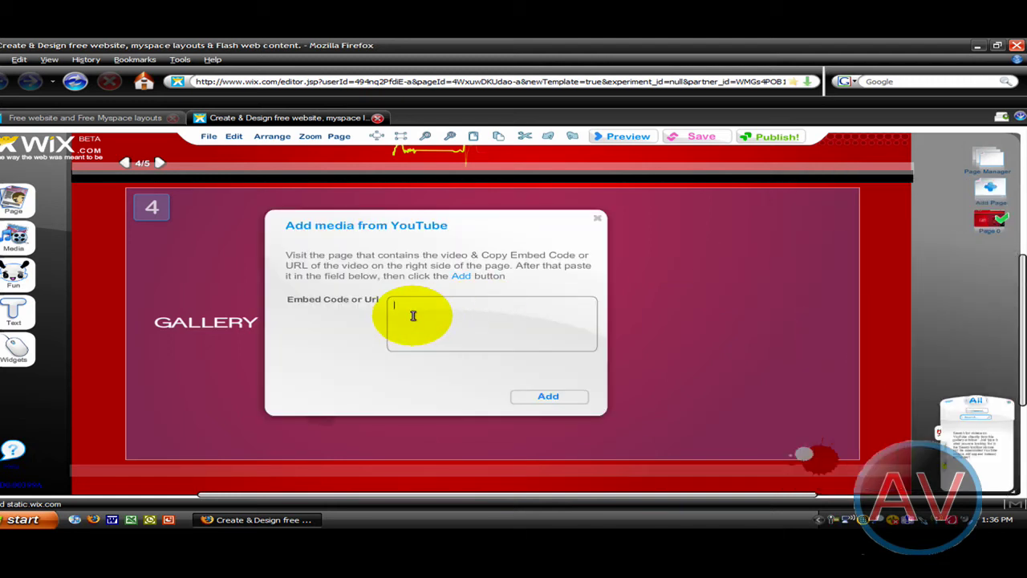
{"action": "left_click", "coordinate": [215, 173]}
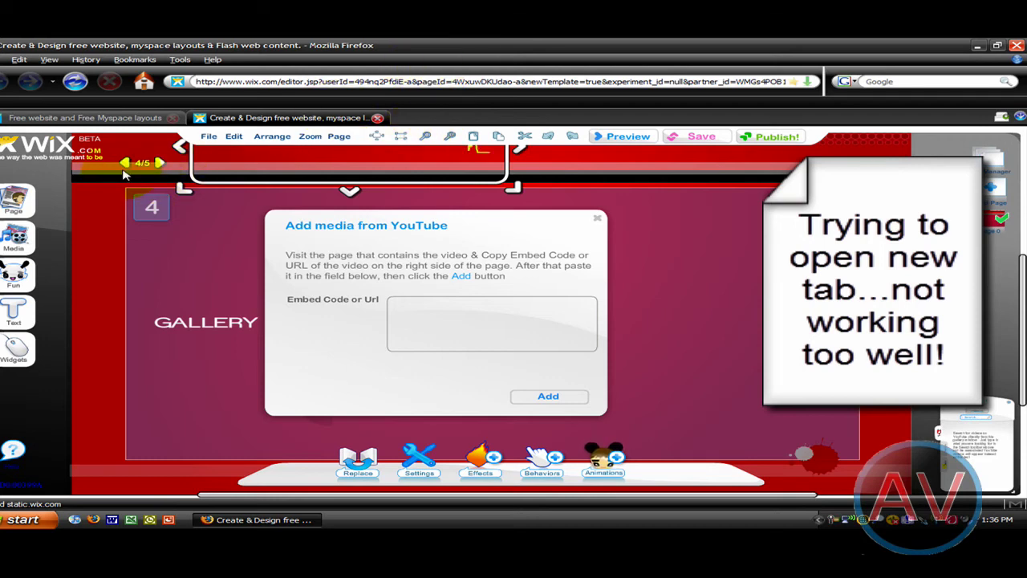
{"action": "left_click", "coordinate": [61, 184]}
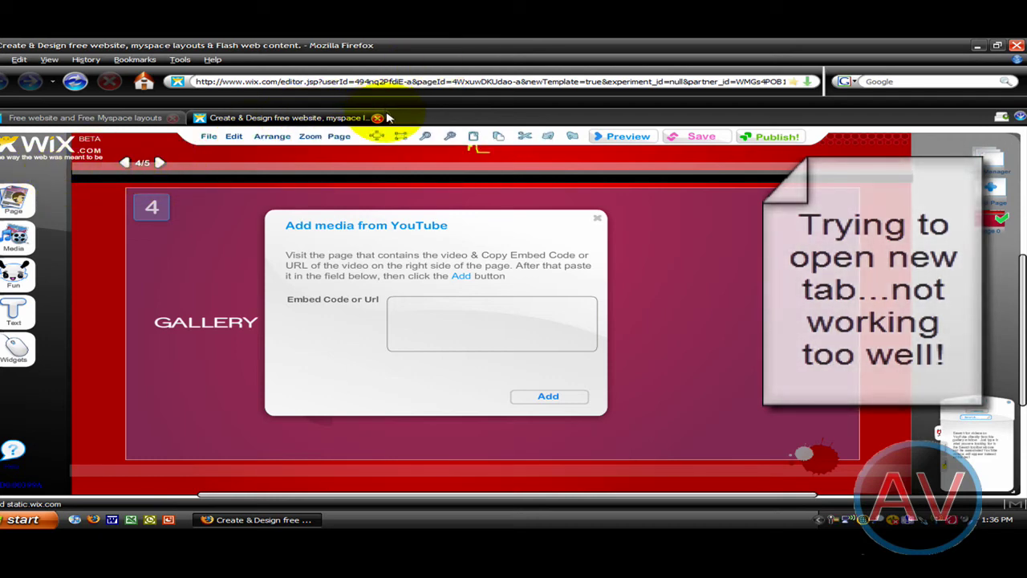
{"action": "left_click", "coordinate": [144, 117]}
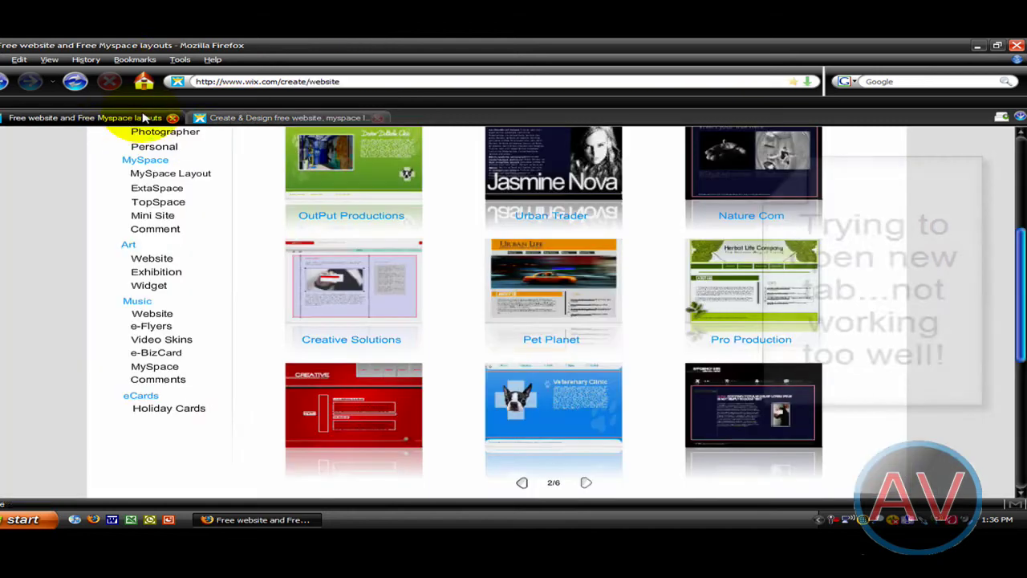
{"action": "left_click", "coordinate": [241, 78]}
{"action": "type", "text": "www.youtube.com"}
{"action": "key", "text": "Return"}
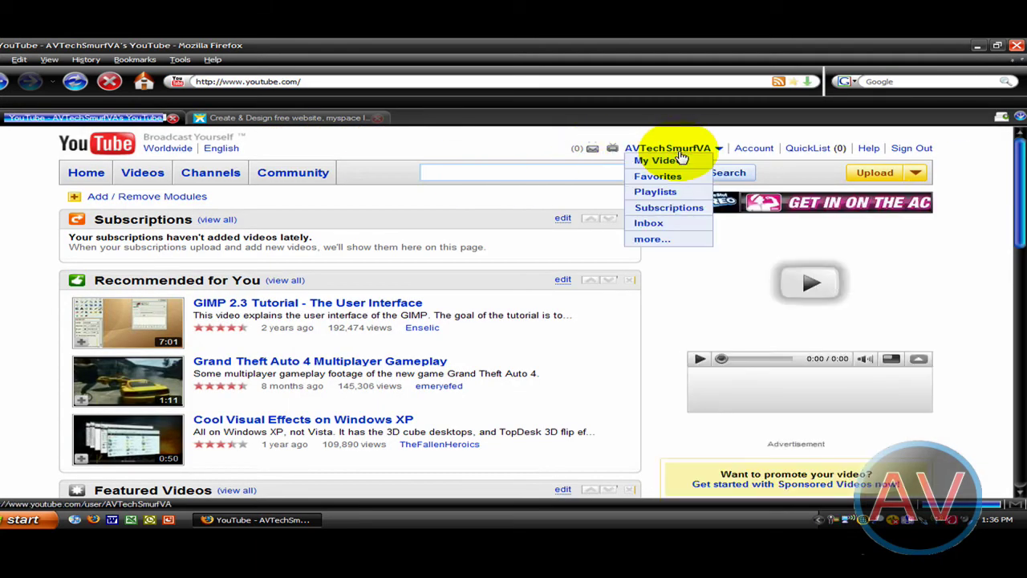
{"action": "left_click", "coordinate": [680, 161]}
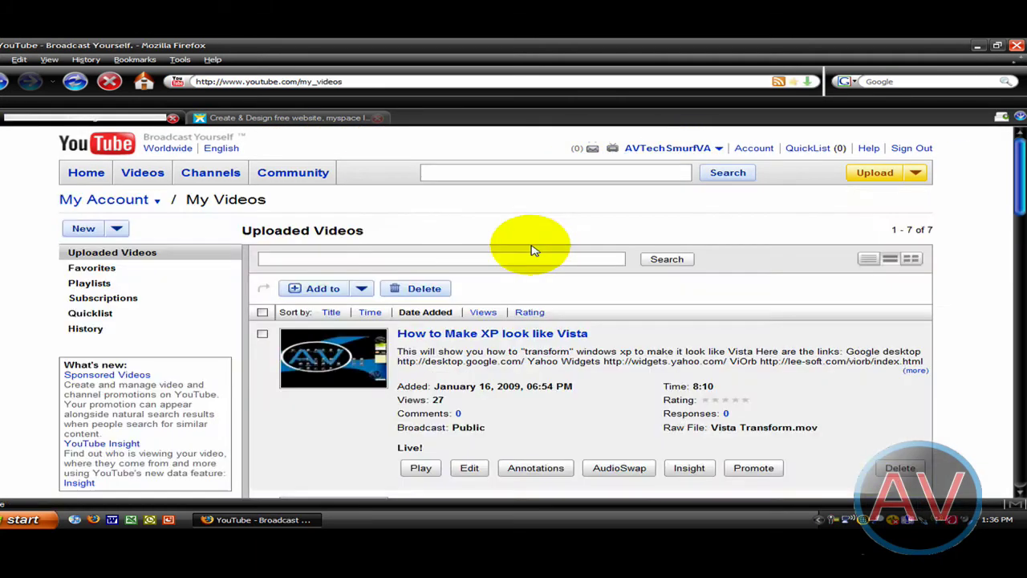
{"action": "scroll", "coordinate": [497, 266], "scroll_direction": "down", "scroll_amount": 3}
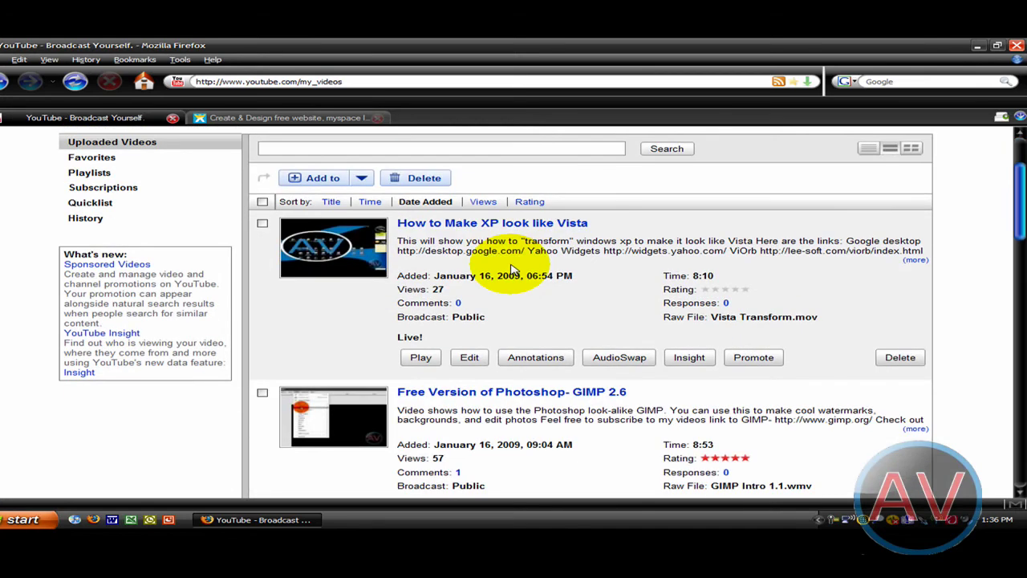
{"action": "left_click", "coordinate": [323, 247]}
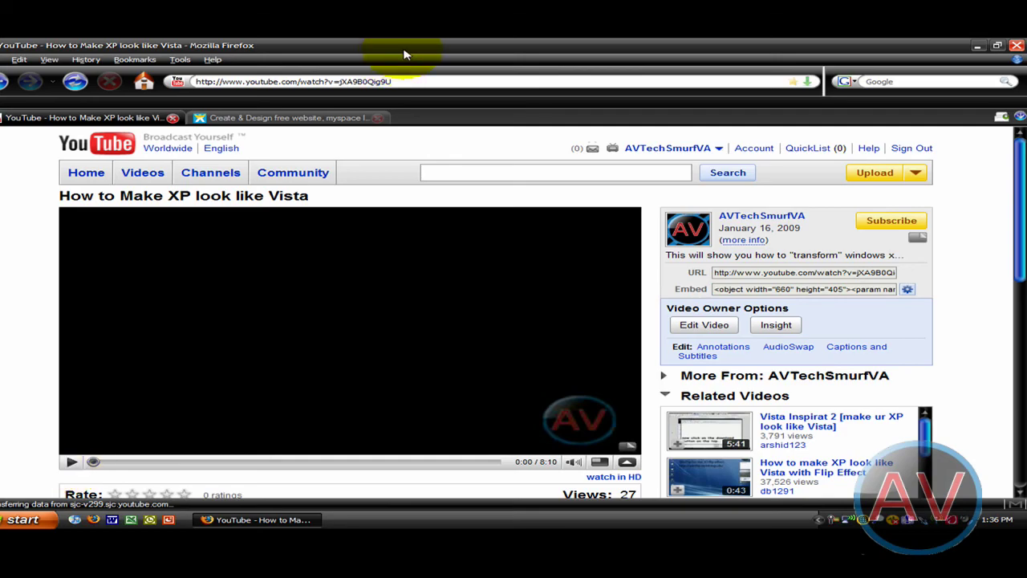
Copy the web address of the "How to Make XP look like Vista" video and return to the Wix editor.
{"action": "left_click", "coordinate": [411, 81]}
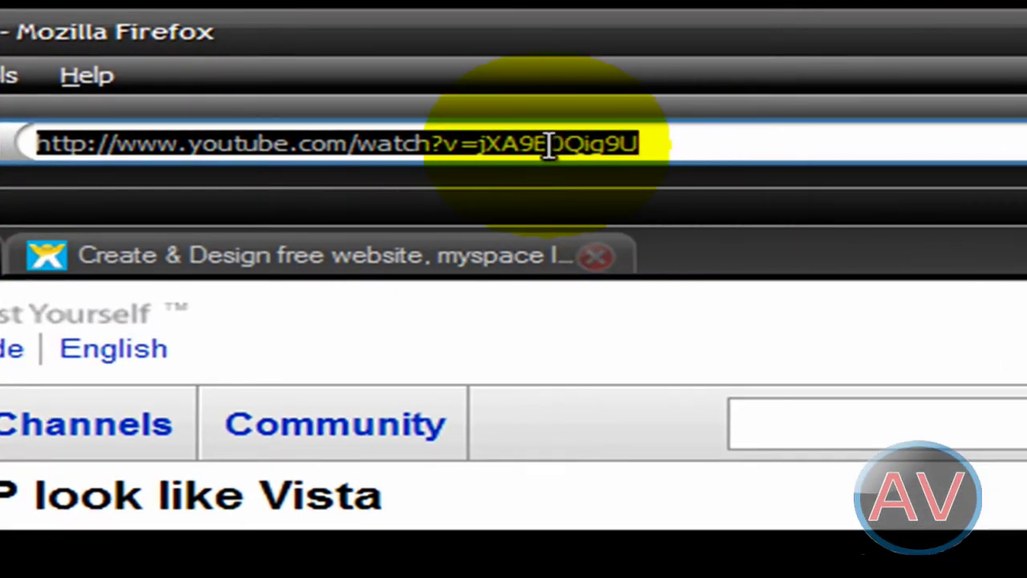
{"action": "right_click", "coordinate": [361, 83]}
{"action": "left_click", "coordinate": [702, 273]}
{"action": "left_click", "coordinate": [500, 256]}
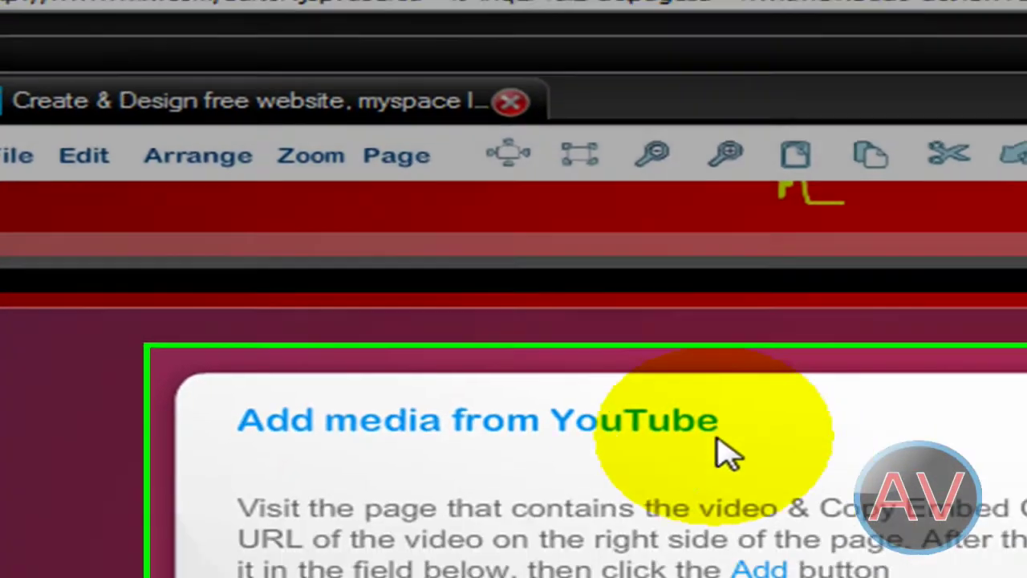
{"action": "right_click", "coordinate": [465, 325]}
{"action": "left_click", "coordinate": [571, 390]}
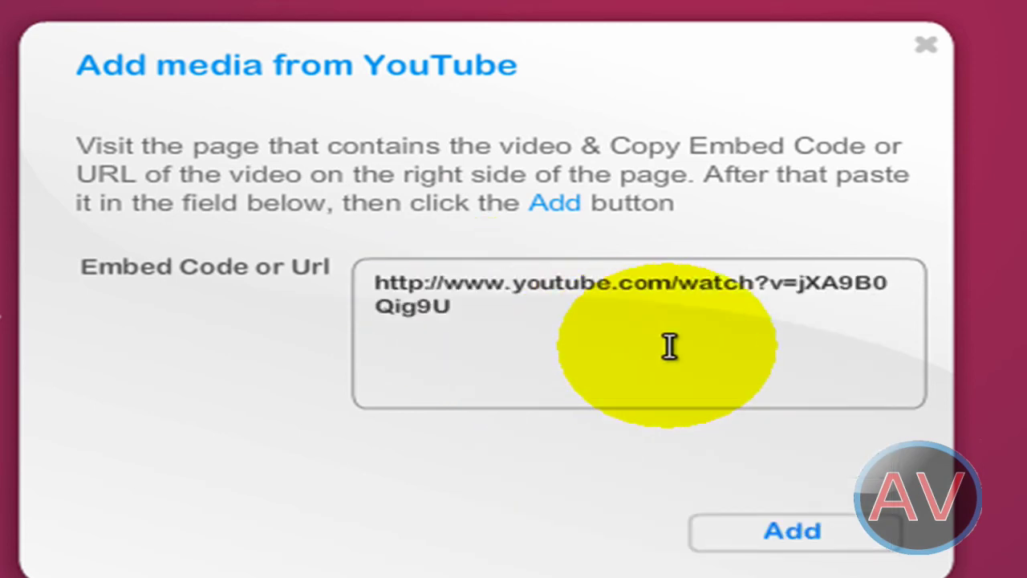
{"action": "left_click", "coordinate": [794, 531]}
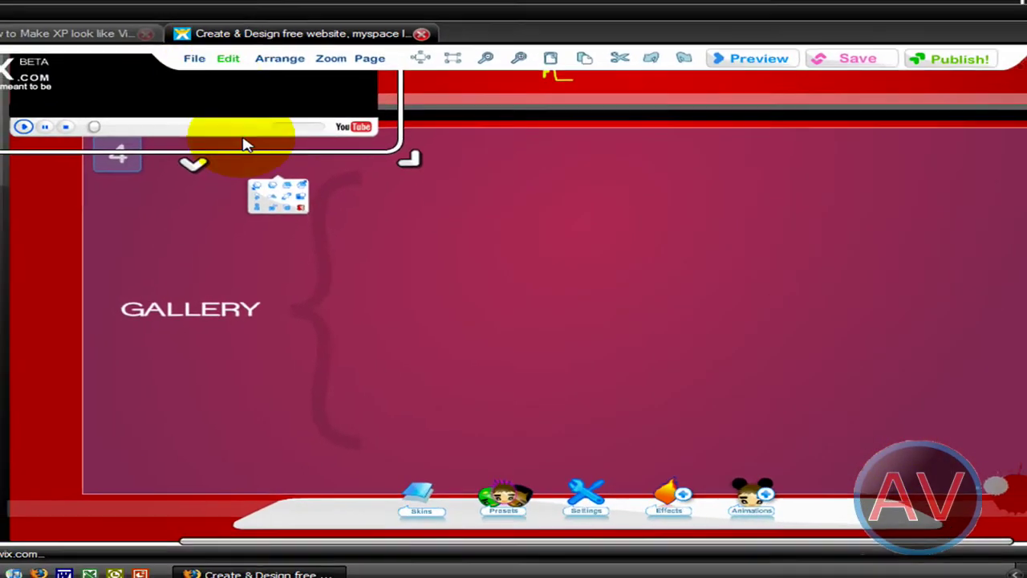
{"action": "left_click_drag", "start_coordinate": [222, 108], "coordinate": [648, 365]}
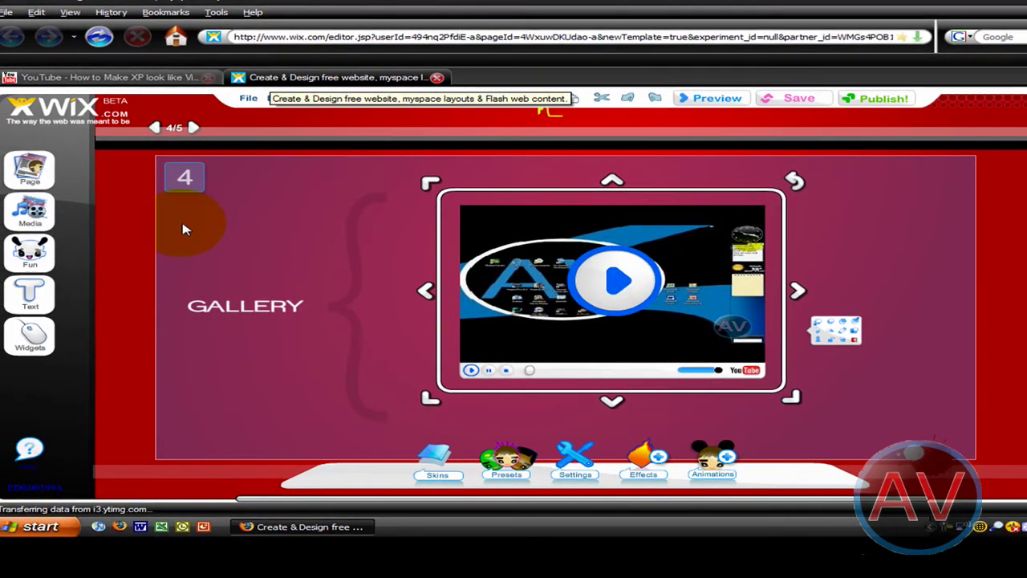
Go to the CONTACT slide and look over its contact details.
{"action": "left_click", "coordinate": [50, 334]}
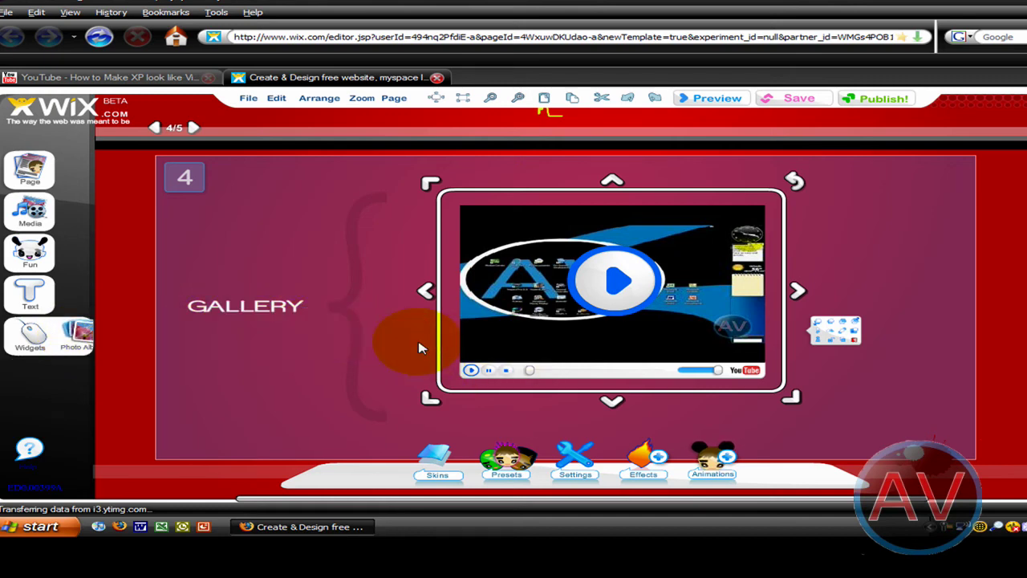
{"action": "scroll", "coordinate": [735, 311], "scroll_direction": "up", "scroll_amount": 3}
{"action": "scroll", "coordinate": [802, 265], "scroll_direction": "down", "scroll_amount": 3}
{"action": "scroll", "coordinate": [194, 207], "scroll_direction": "up", "scroll_amount": 1}
{"action": "left_click", "coordinate": [193, 207]}
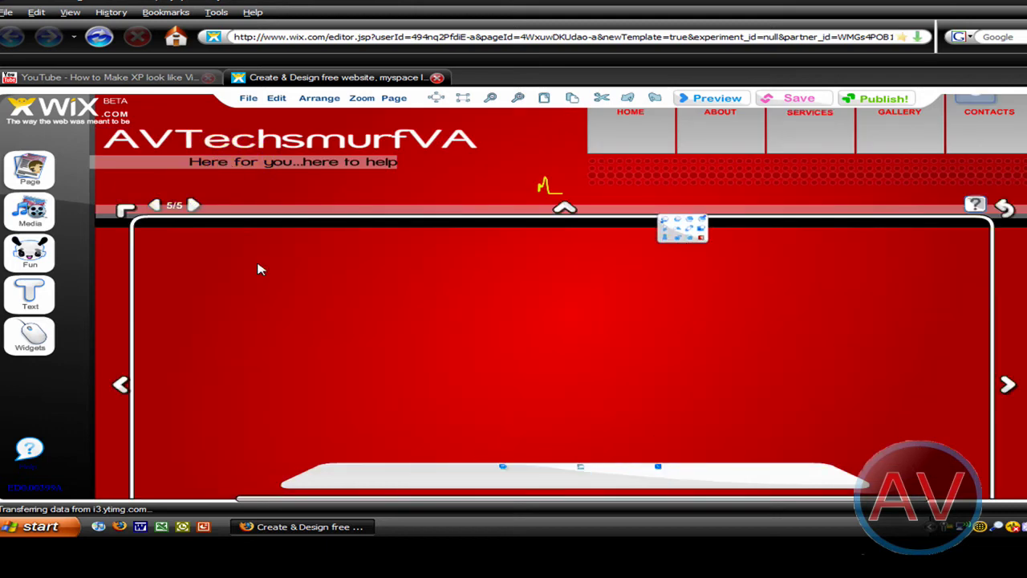
{"action": "scroll", "coordinate": [522, 361], "scroll_direction": "down", "scroll_amount": 1}
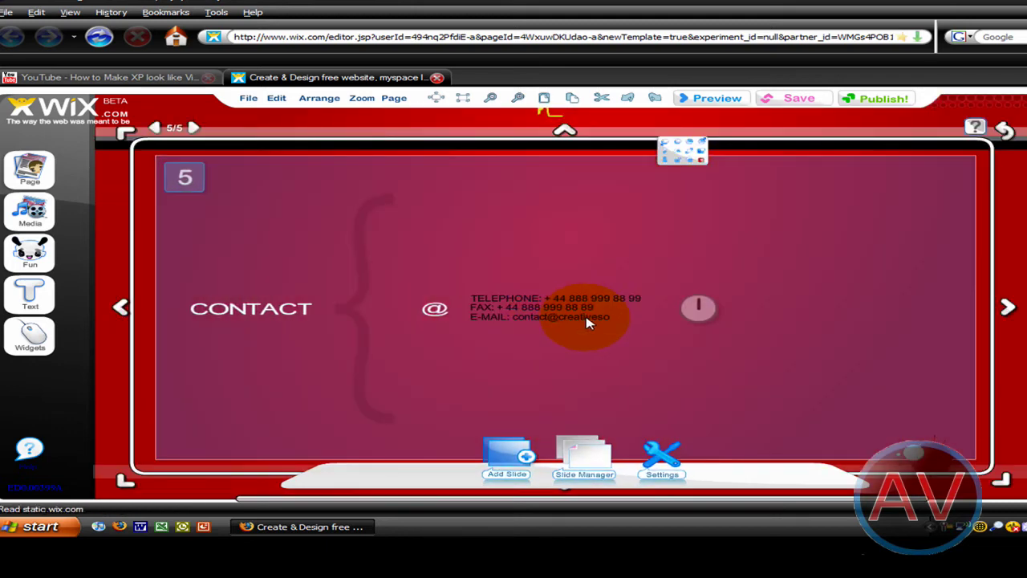
{"action": "scroll", "coordinate": [587, 322], "scroll_direction": "up", "scroll_amount": 1}
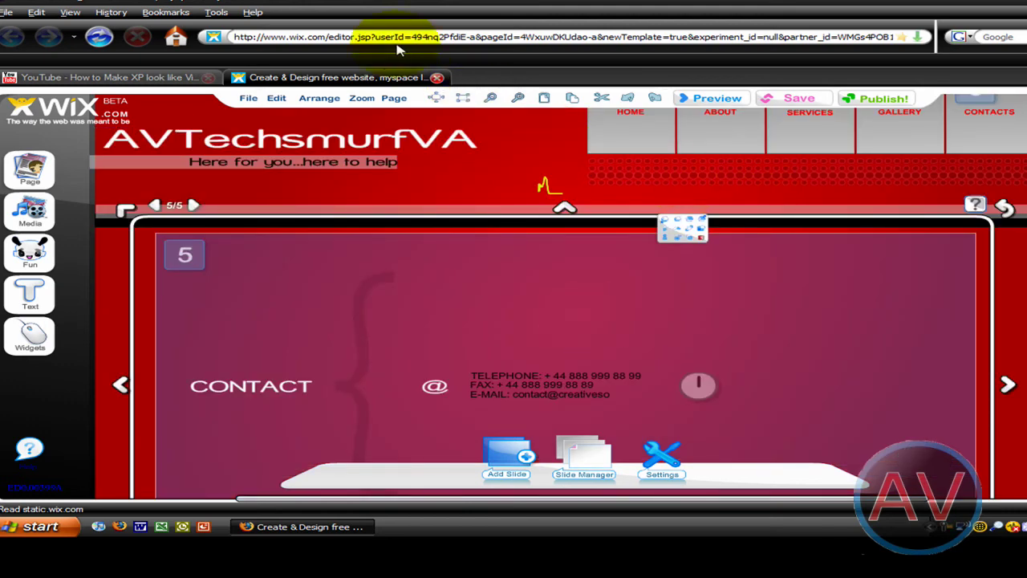
Save the website under the name "youtube video".
{"action": "left_click", "coordinate": [248, 99]}
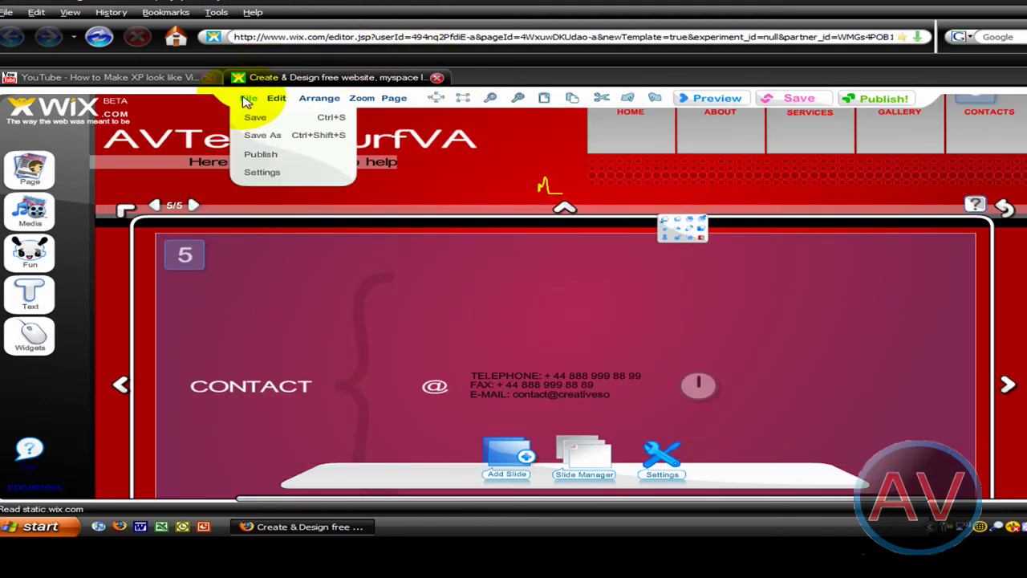
{"action": "left_click", "coordinate": [265, 135]}
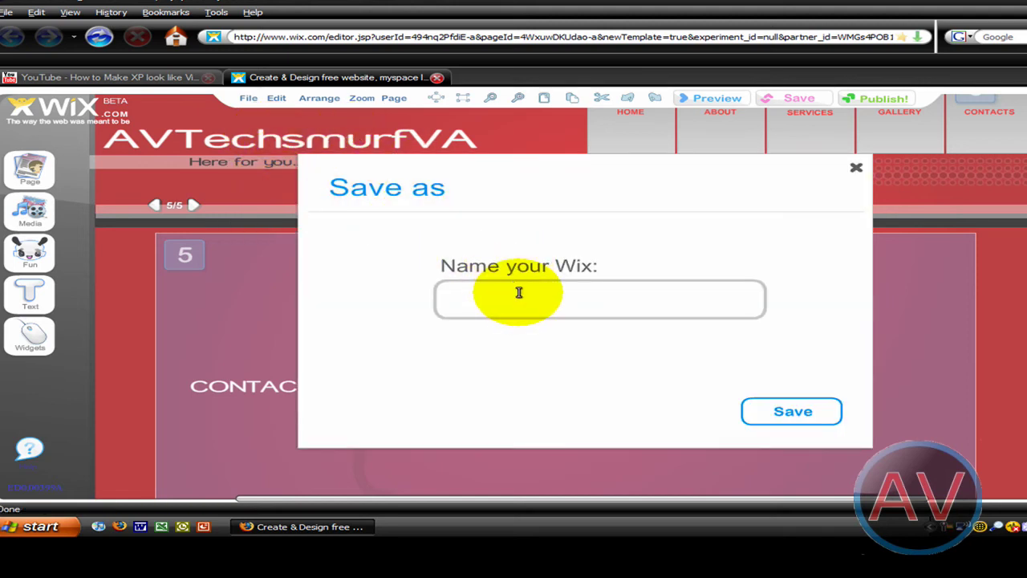
{"action": "left_click", "coordinate": [518, 292]}
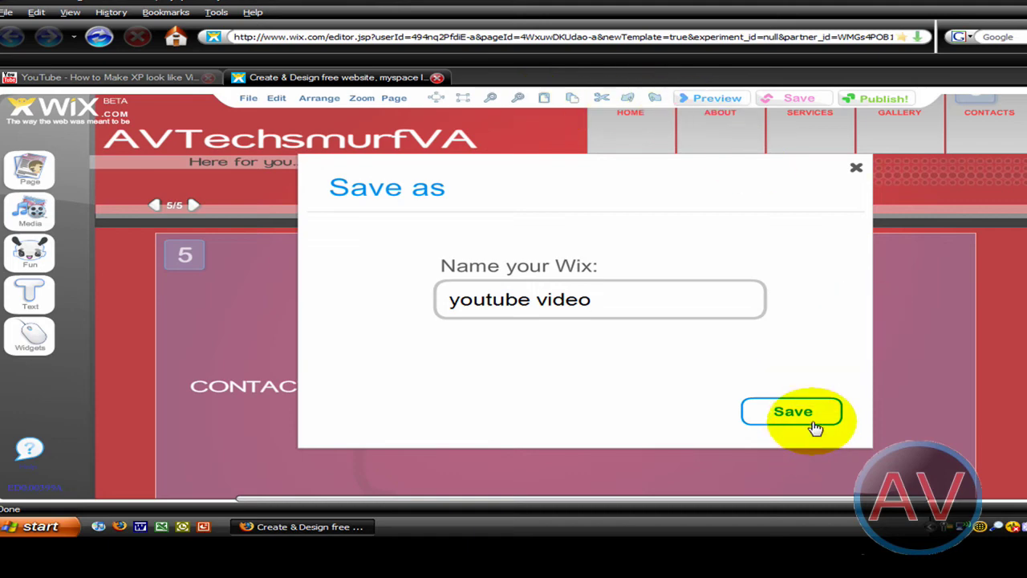
{"action": "left_click", "coordinate": [792, 396]}
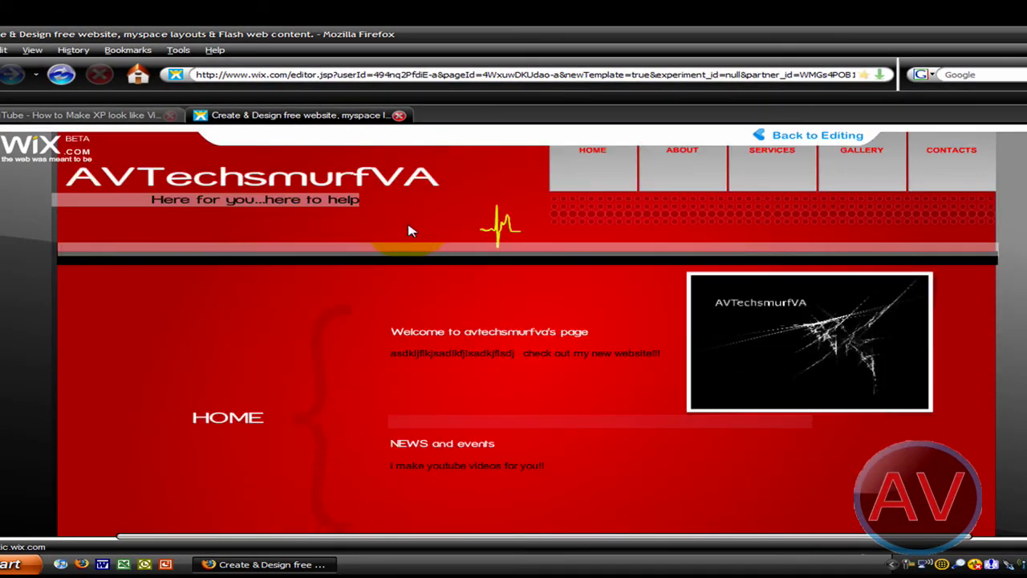
Check the HOME, ABOUT and GALLERY slides in the site preview, playing the embedded video and skipping ahead in it.
{"action": "left_click", "coordinate": [595, 162]}
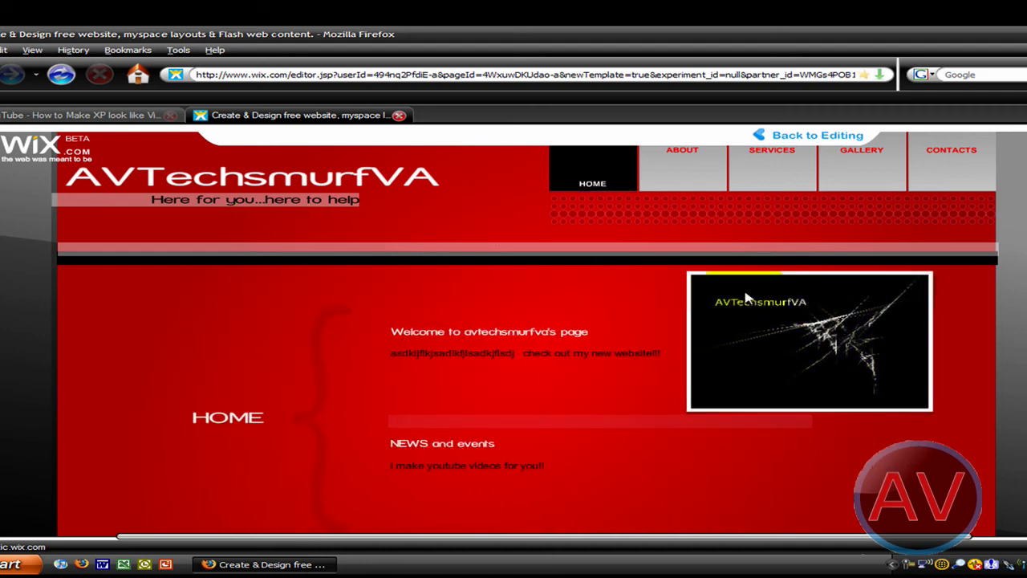
{"action": "left_click", "coordinate": [677, 177]}
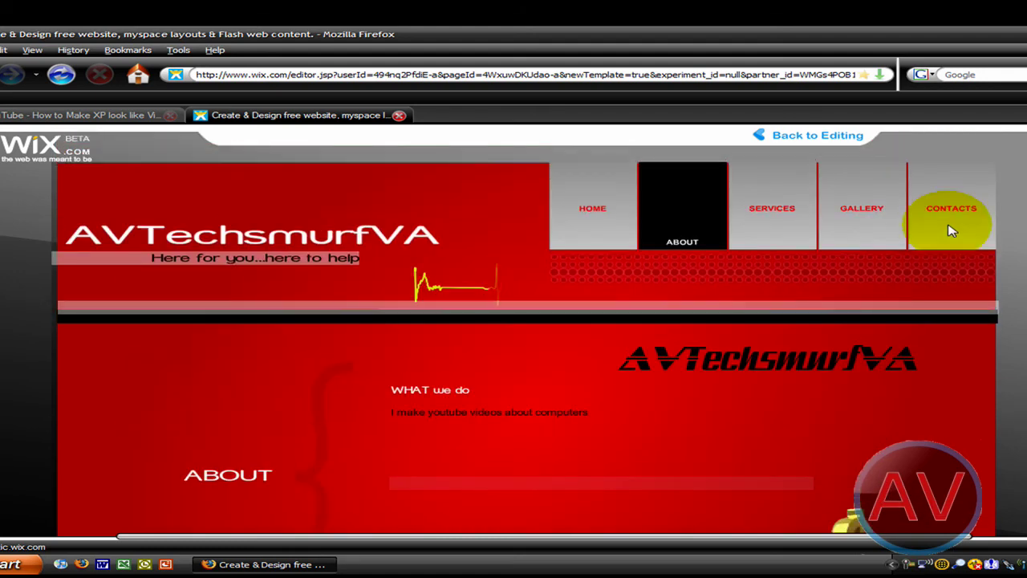
{"action": "left_click", "coordinate": [875, 211]}
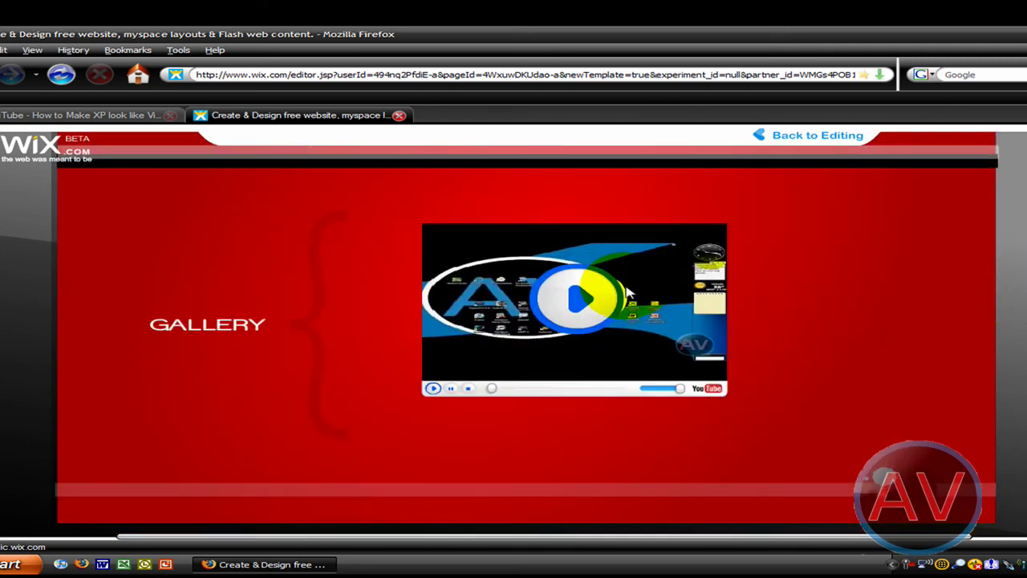
{"action": "left_click", "coordinate": [579, 300]}
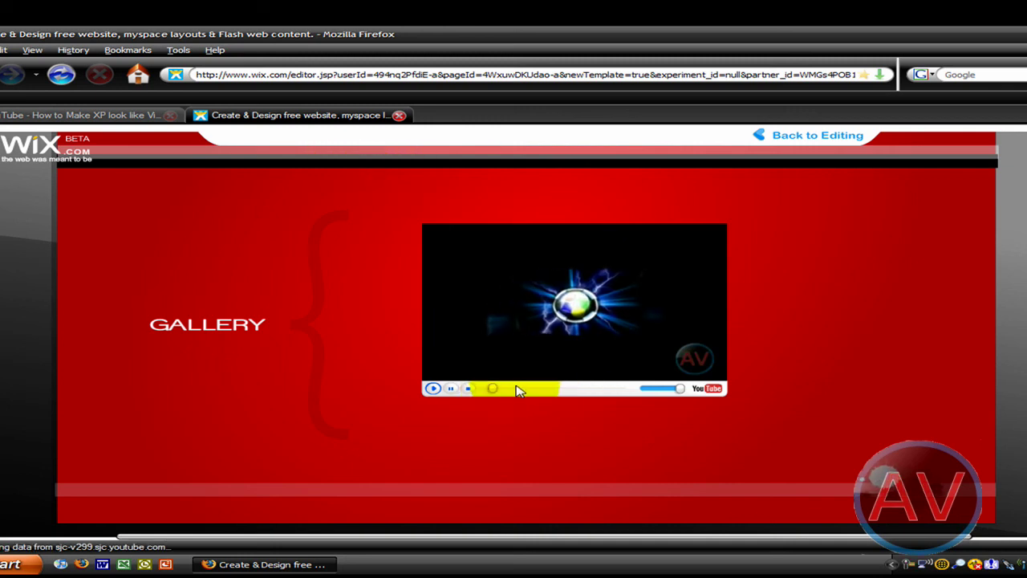
{"action": "left_click_drag", "start_coordinate": [502, 391], "coordinate": [525, 391]}
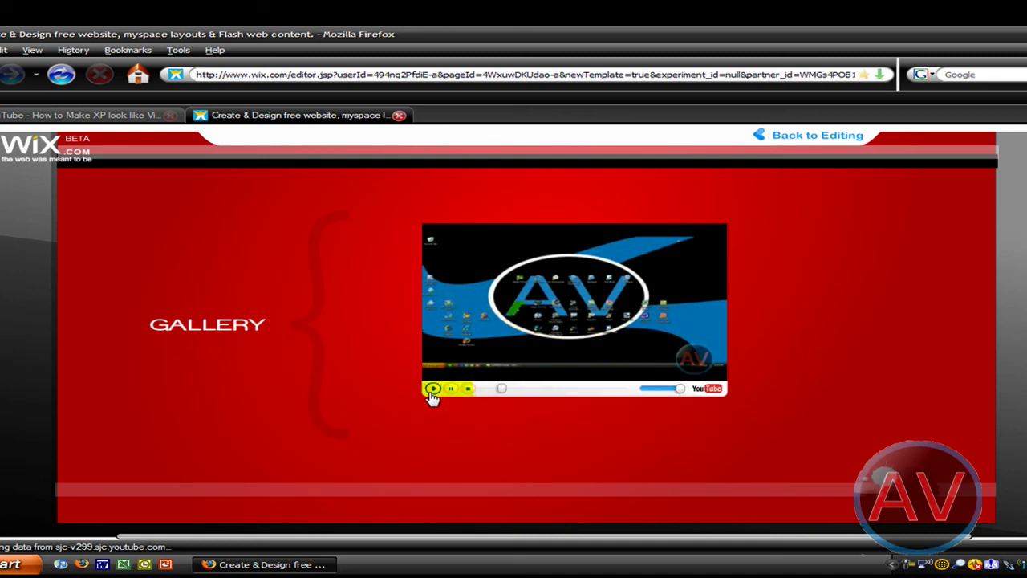
{"action": "scroll", "coordinate": [786, 366], "scroll_direction": "up", "scroll_amount": 3}
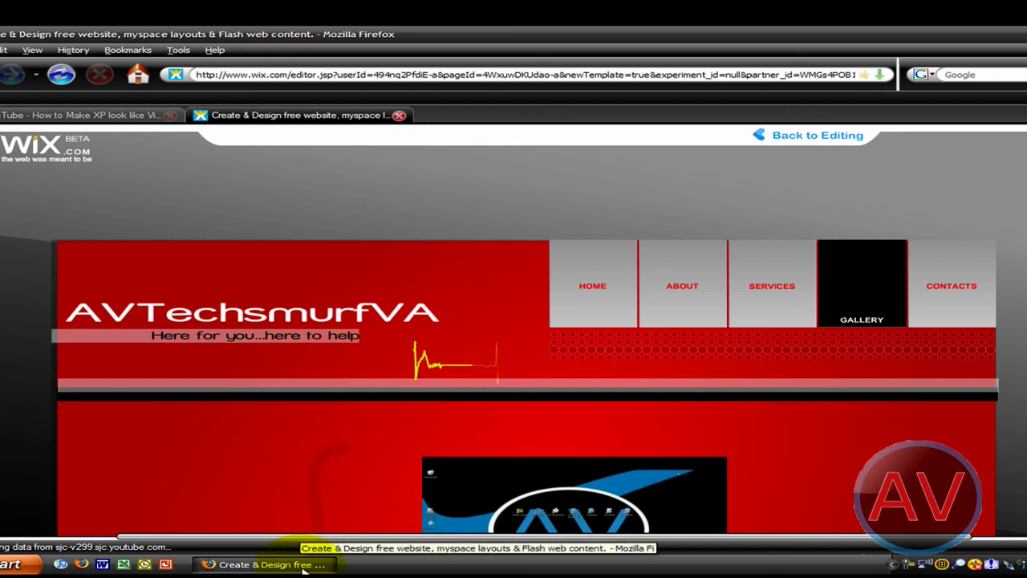
{"action": "left_click", "coordinate": [401, 115]}
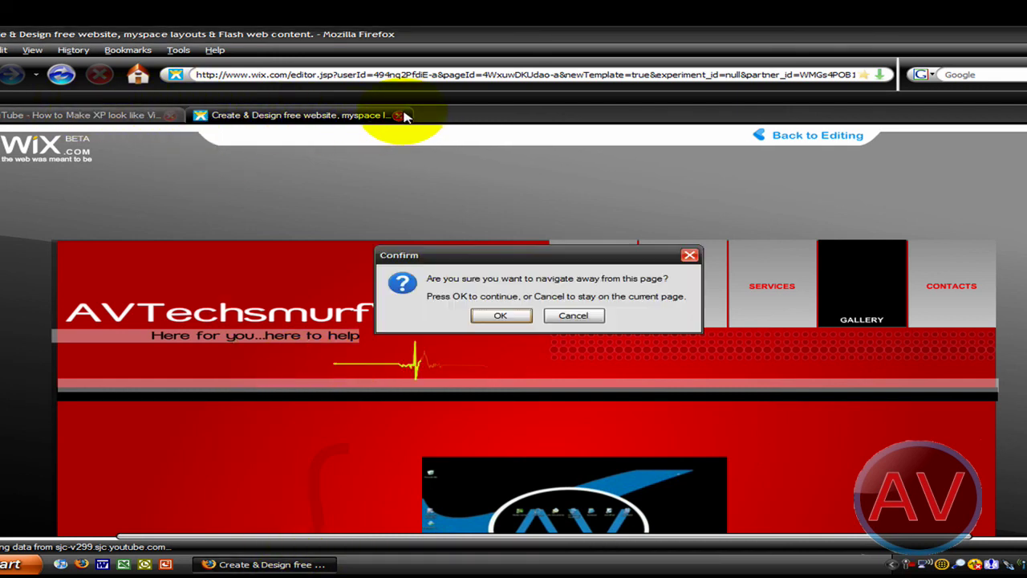
{"action": "left_click", "coordinate": [692, 255]}
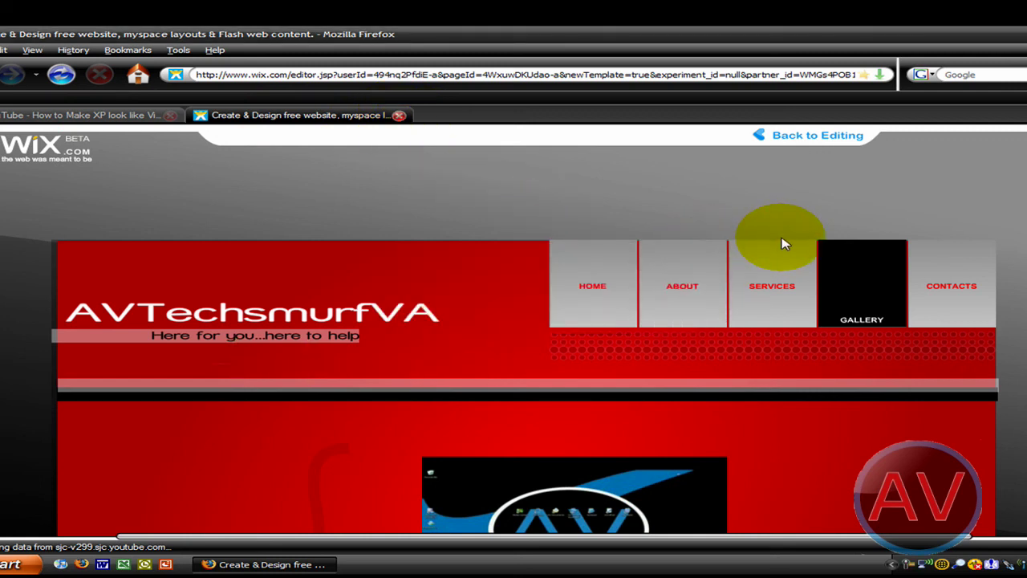